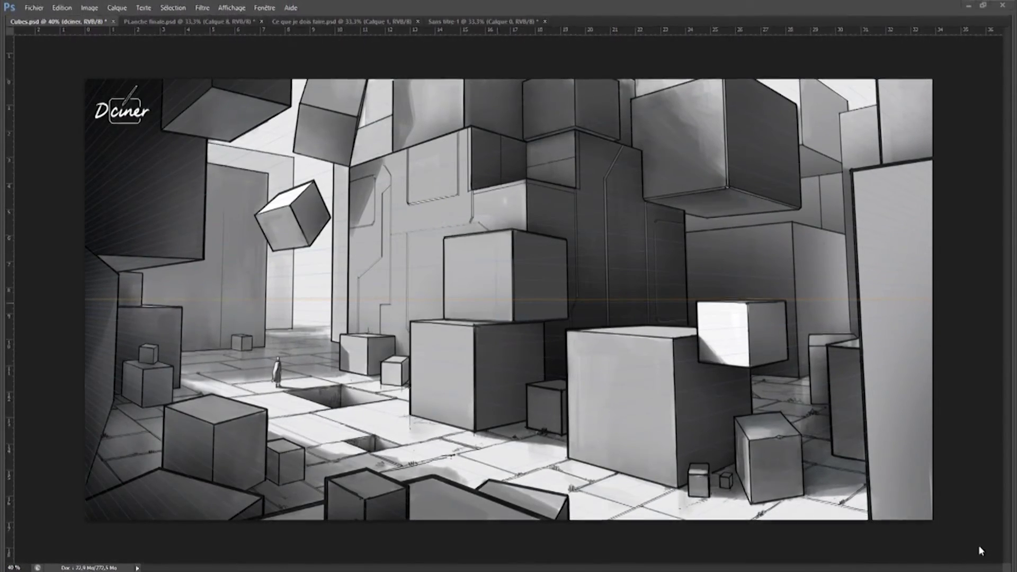
# On the grey Sans titre-1 canvas, draw a curved height line labelled "2250 px" and a curved width arrow labelled "4000 px"
pyautogui.scroll(1, 532, 479)
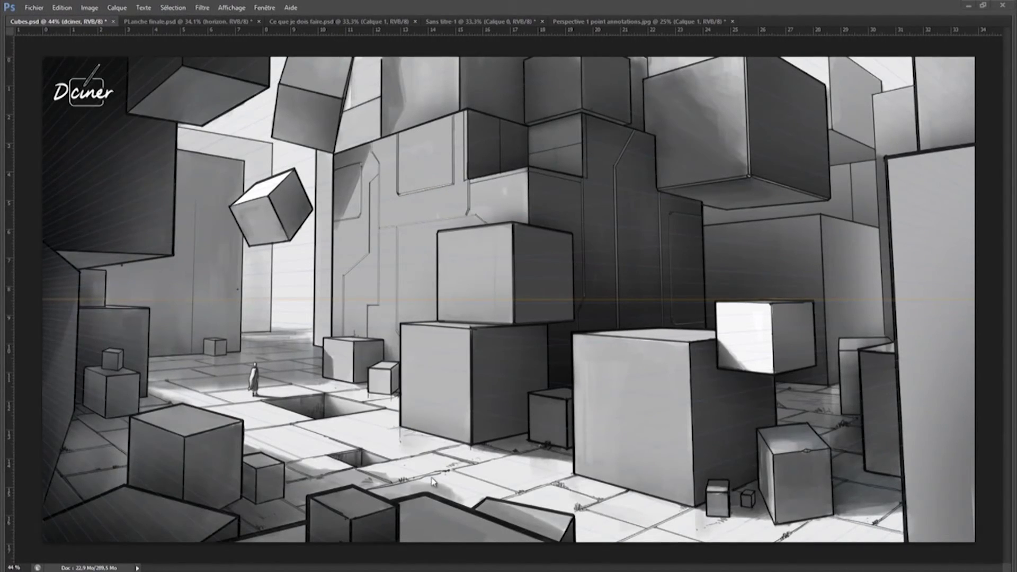
pyautogui.press('Tab')
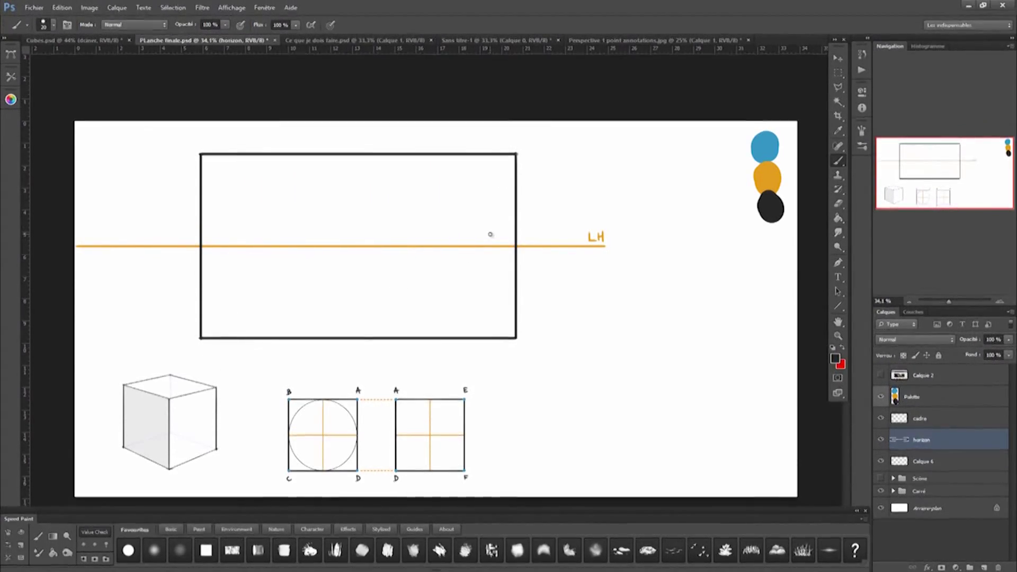
pyautogui.click(471, 43)
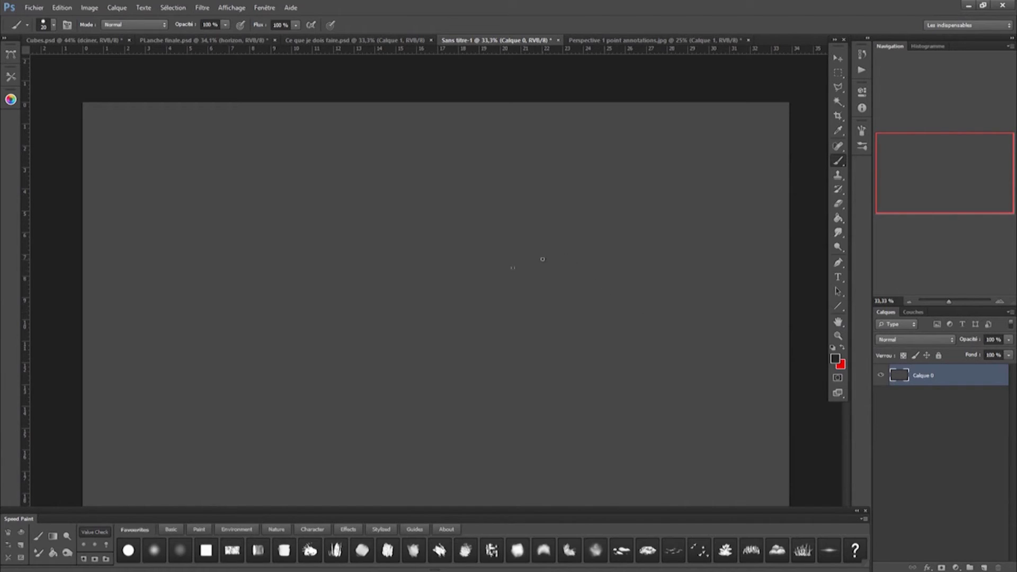
pyautogui.moveTo(103, 123)
pyautogui.mouseDown()
pyautogui.moveTo(118, 159)
pyautogui.moveTo(132, 427)
pyautogui.mouseUp()
pyautogui.moveTo(189, 298)
pyautogui.mouseDown()
pyautogui.moveTo(208, 317)
pyautogui.moveTo(233, 317)
pyautogui.moveTo(260, 292)
pyautogui.moveTo(247, 313)
pyautogui.moveTo(277, 293)
pyautogui.moveTo(312, 322)
pyautogui.moveTo(313, 311)
pyautogui.mouseUp()
pyautogui.moveTo(333, 300)
pyautogui.mouseDown()
pyautogui.moveTo(341, 309)
pyautogui.moveTo(333, 317)
pyautogui.mouseUp()
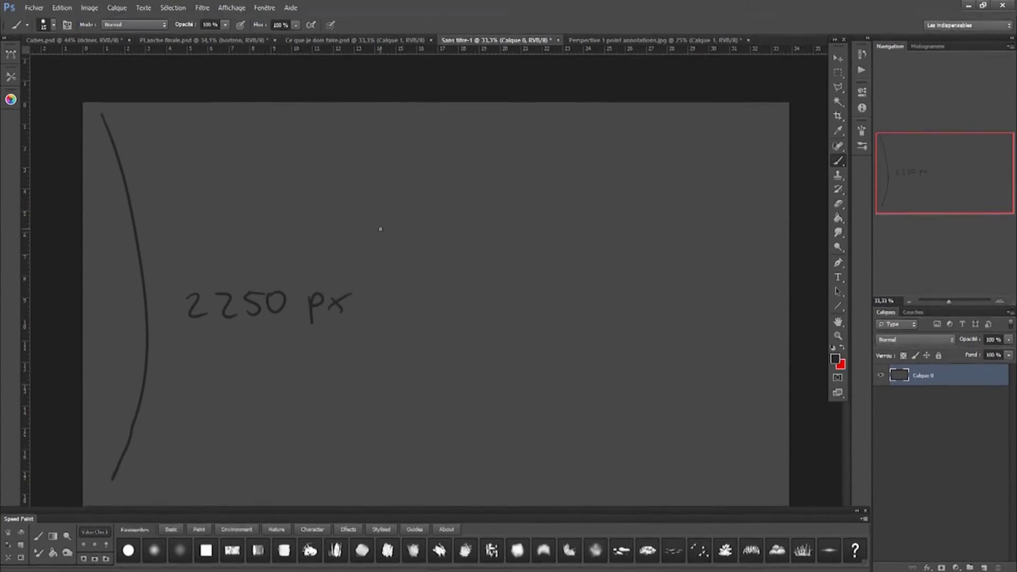
pyautogui.moveTo(117, 117)
pyautogui.mouseDown()
pyautogui.moveTo(176, 145)
pyautogui.moveTo(516, 175)
pyautogui.moveTo(667, 141)
pyautogui.mouseUp()
pyautogui.moveTo(399, 205); pyautogui.dragTo(401, 214)
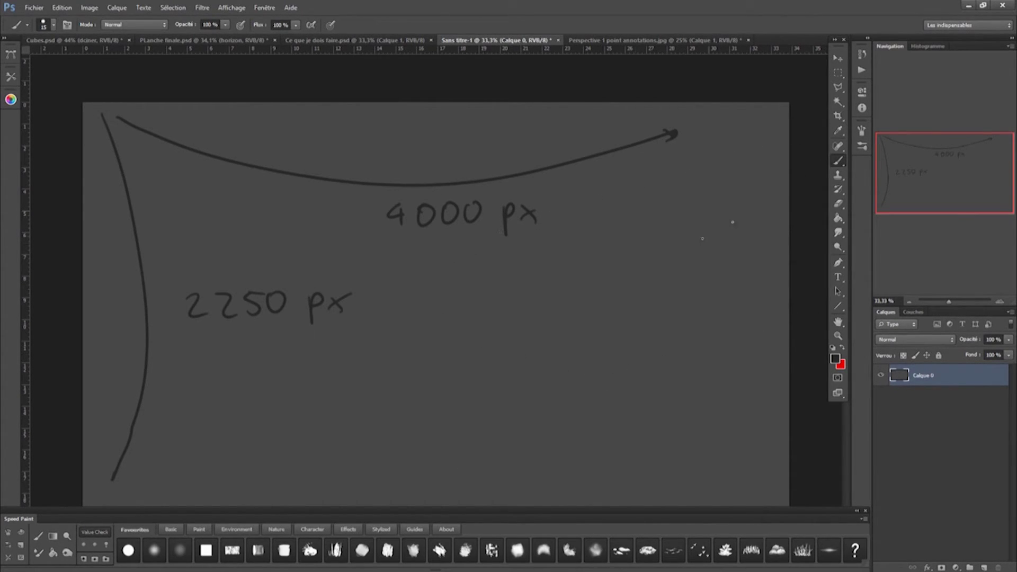
# Copy the annotated grey layer into PLanche finale.psd and scale it to 44.18% to fill the black frame
pyautogui.click(838, 58)
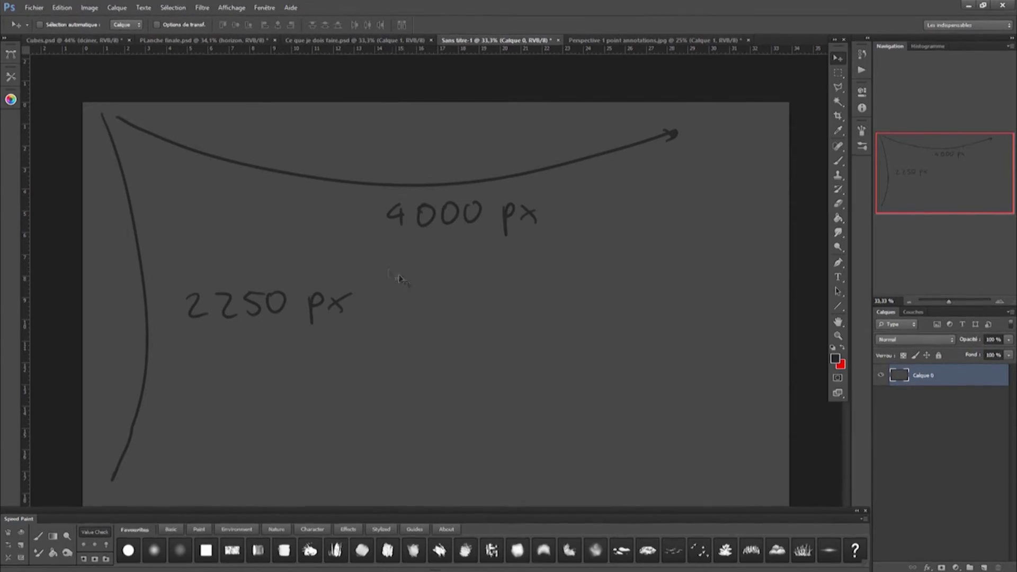
pyautogui.moveTo(407, 290); pyautogui.dragTo(493, 326)
pyautogui.hotkey('ctrl', 't')
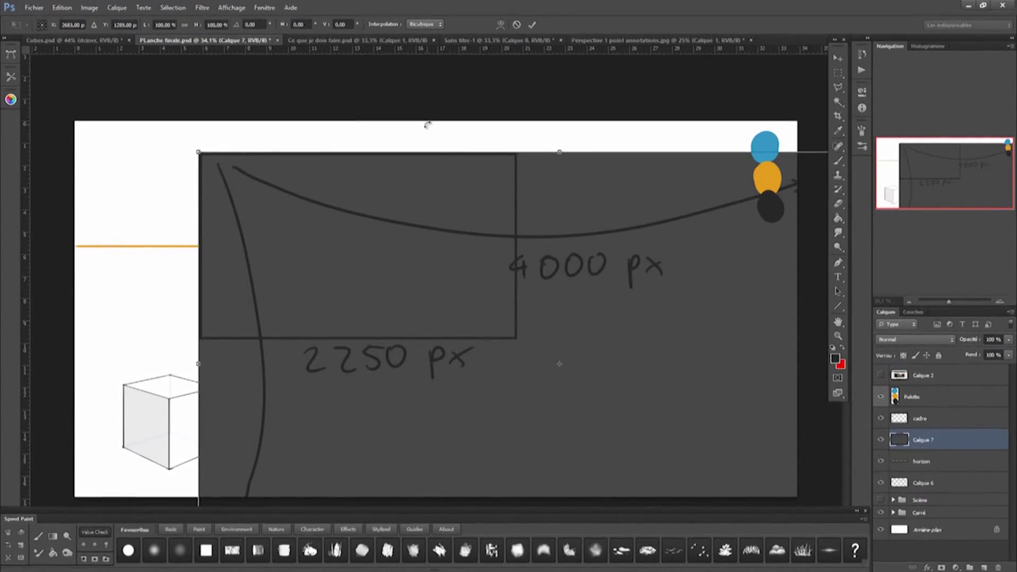
pyautogui.scroll(-5, 425, 122)
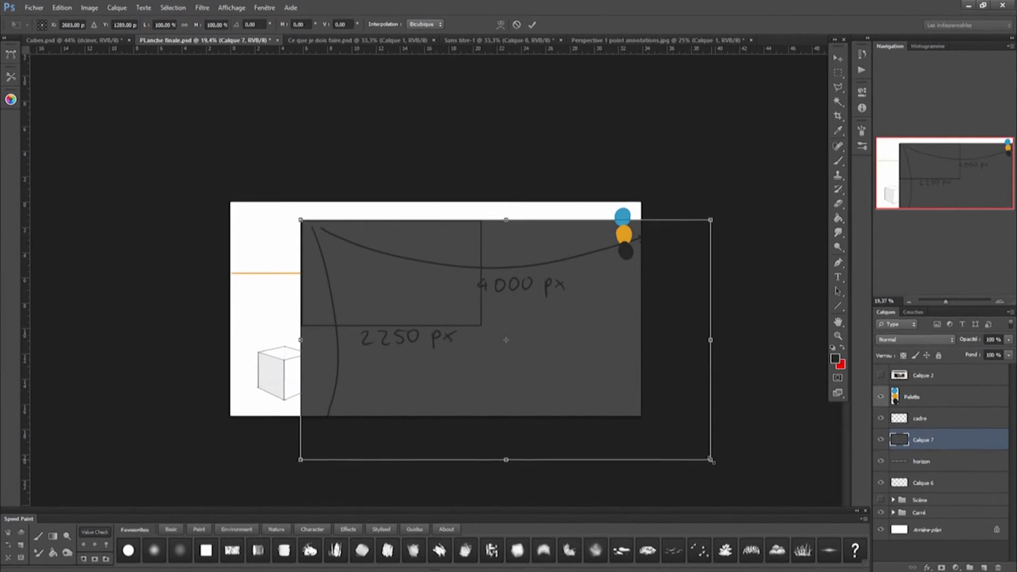
pyautogui.moveTo(713, 462); pyautogui.dragTo(484, 330)
pyautogui.scroll(2, 444, 324)
pyautogui.scroll(2, 444, 326)
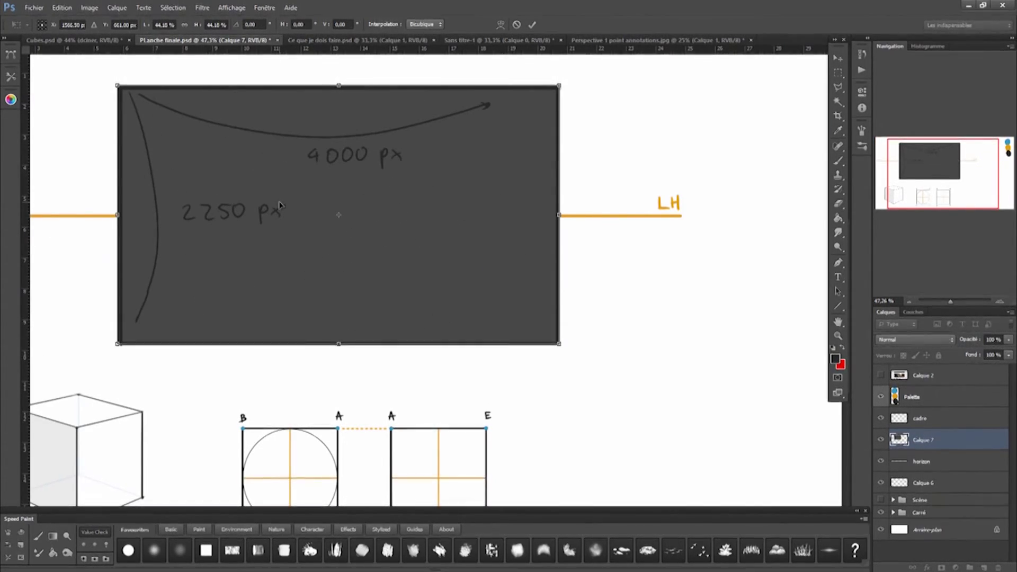
pyautogui.press('Return')
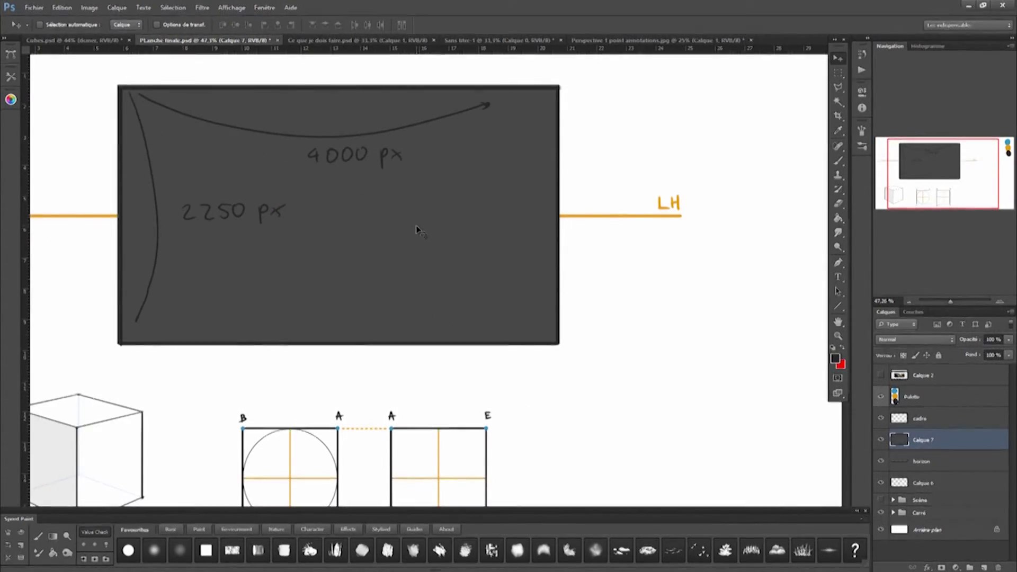
# Compare the grey layer by hiding and showing it, and lower its opacity to 32%
pyautogui.click(881, 439)
pyautogui.click(881, 440)
pyautogui.moveTo(1009, 340); pyautogui.dragTo(973, 358)
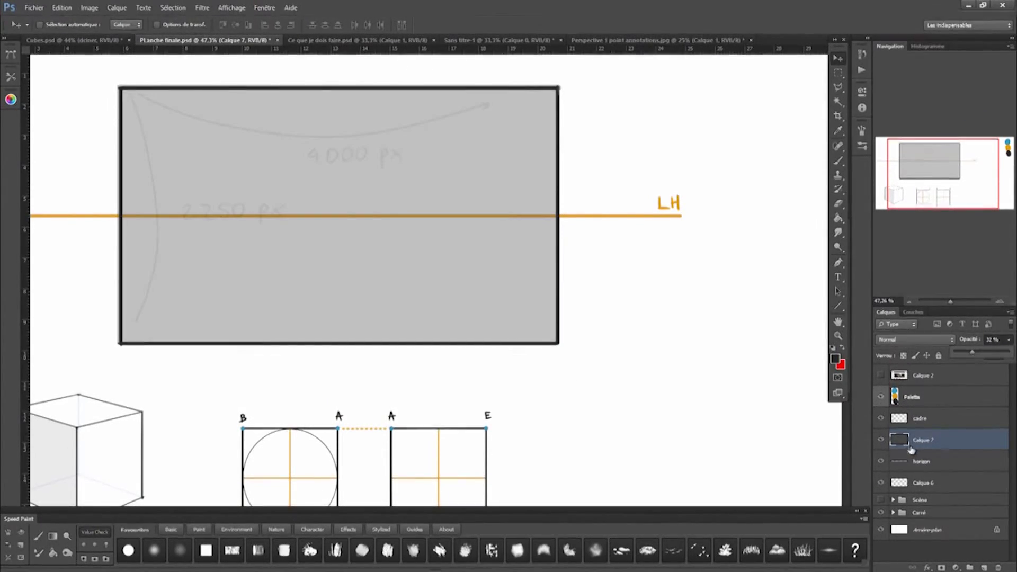
# Examine the frame and the horizon line by switching the cadre and horizon layers off and on
pyautogui.click(881, 419)
pyautogui.click(881, 418)
pyautogui.scroll(-2, 545, 251)
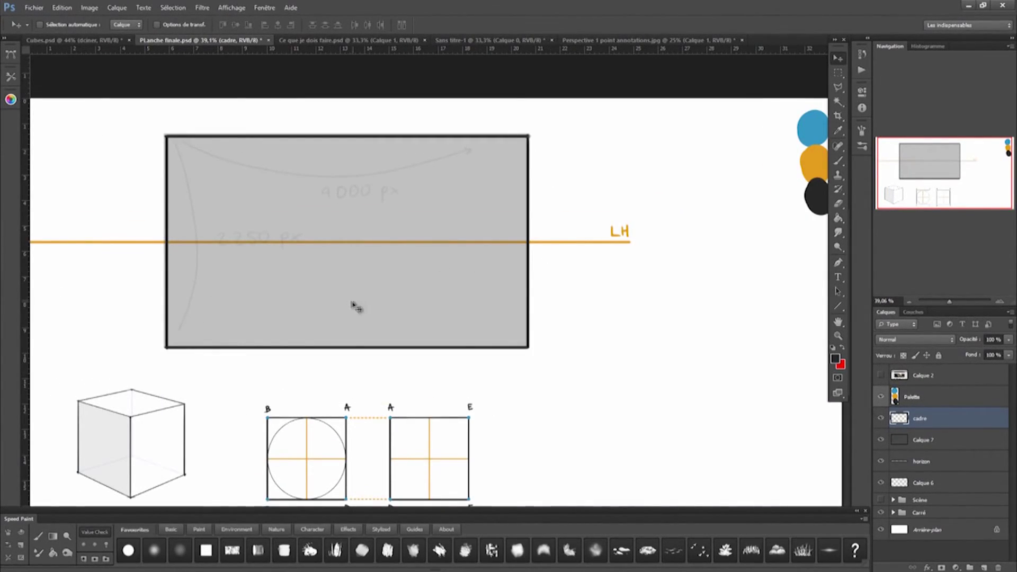
pyautogui.scroll(-1, 358, 307)
pyautogui.scroll(1, 153, 289)
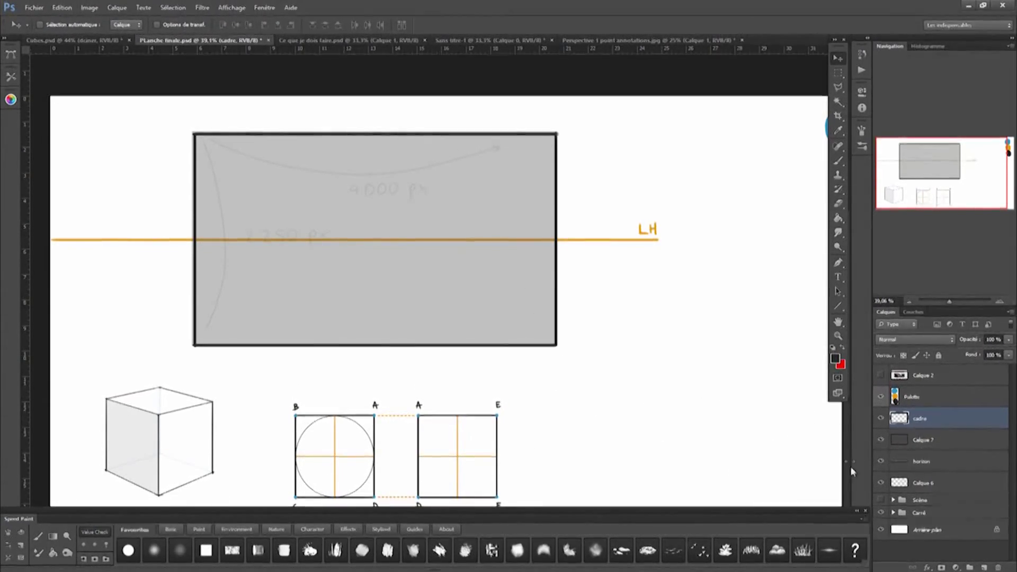
pyautogui.click(881, 462)
pyautogui.click(881, 462)
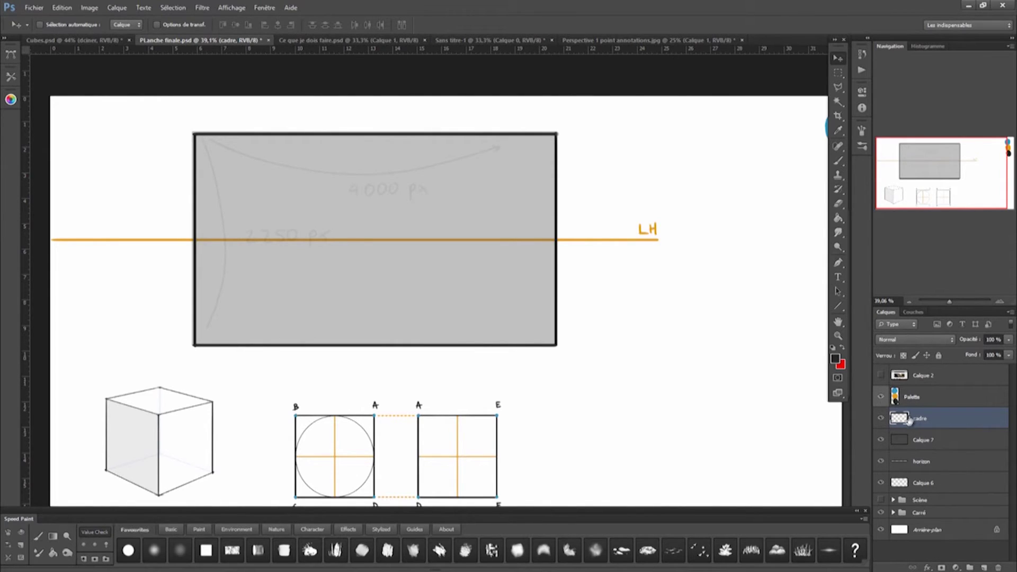
# Hide the grey annotated layer Calque 7 and delete it from PLanche finale.psd
pyautogui.moveTo(930, 456); pyautogui.dragTo(895, 451)
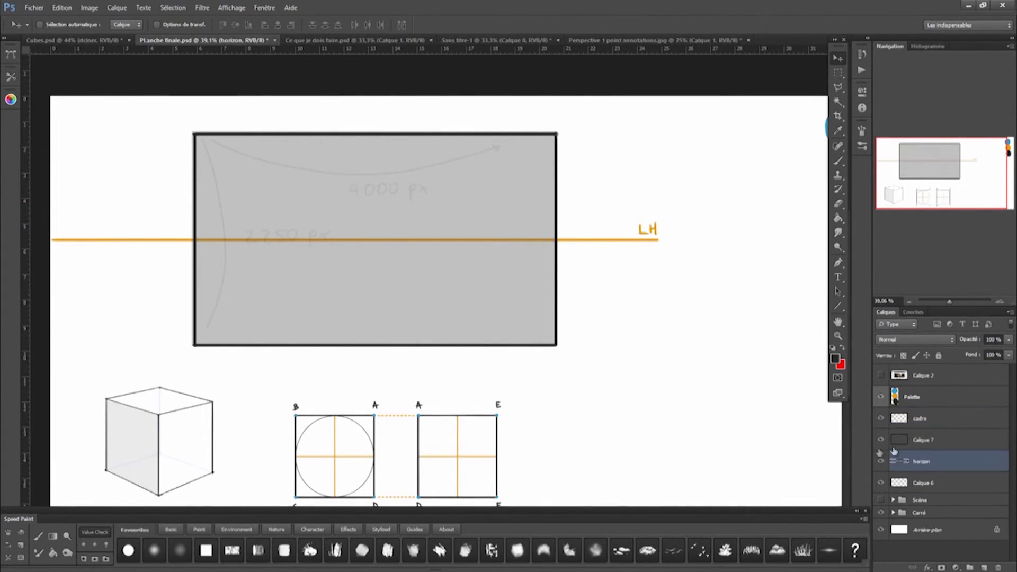
pyautogui.click(881, 440)
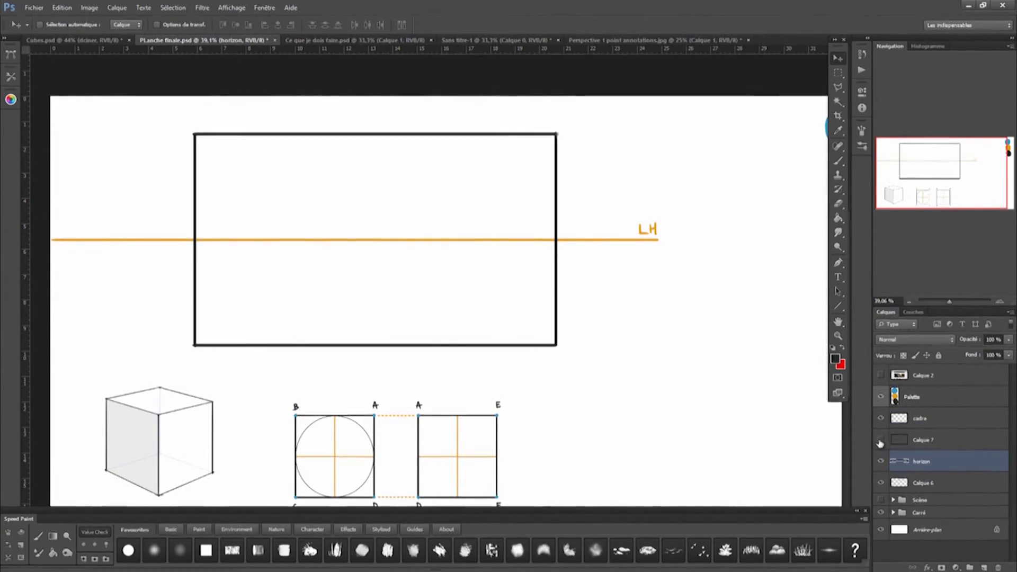
pyautogui.click(923, 442)
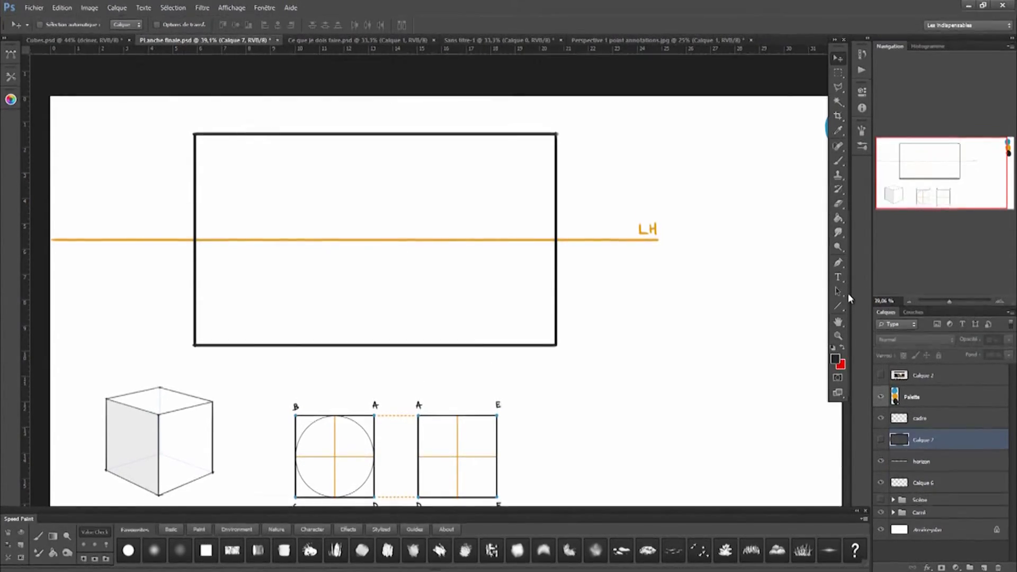
pyautogui.press('Delete')
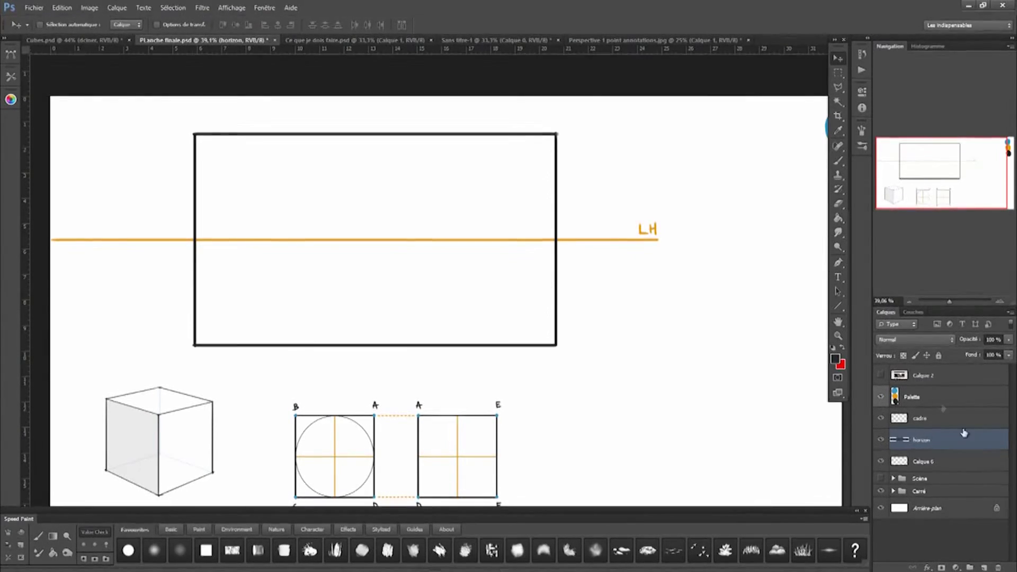
# Add a new layer above Calque 2 and pick the palette's blue as the brush colour
pyautogui.click(984, 552)
pyautogui.click(983, 567)
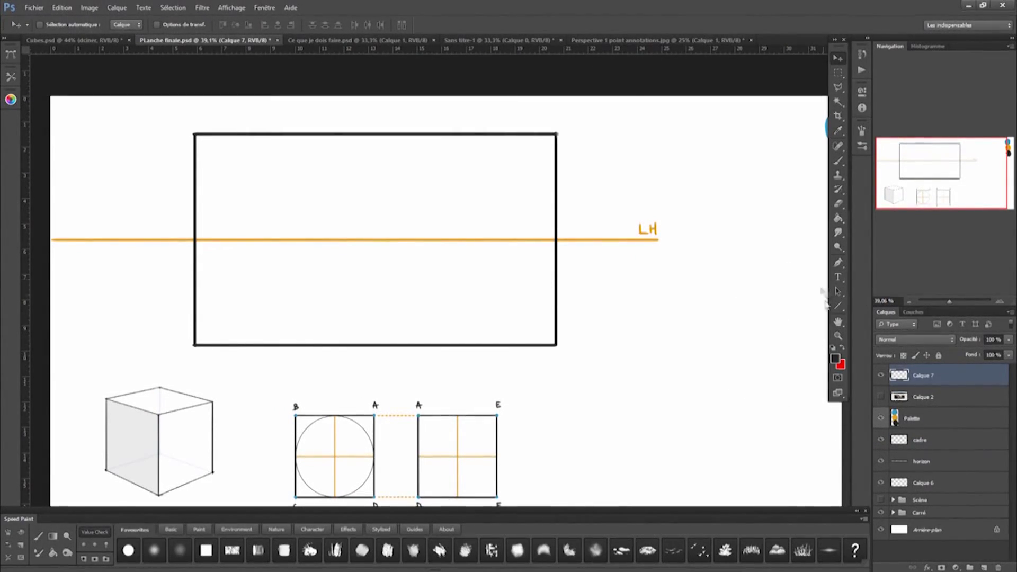
pyautogui.hscroll(5, 598, 168)
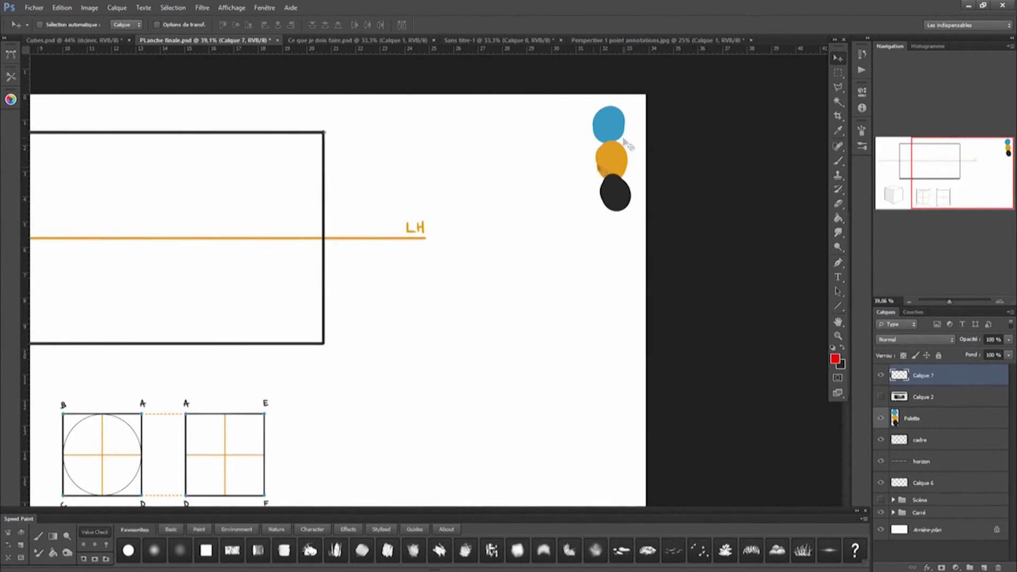
pyautogui.press('b')
pyautogui.keyDown('alt'); pyautogui.click(613, 123); pyautogui.keyUp('alt')
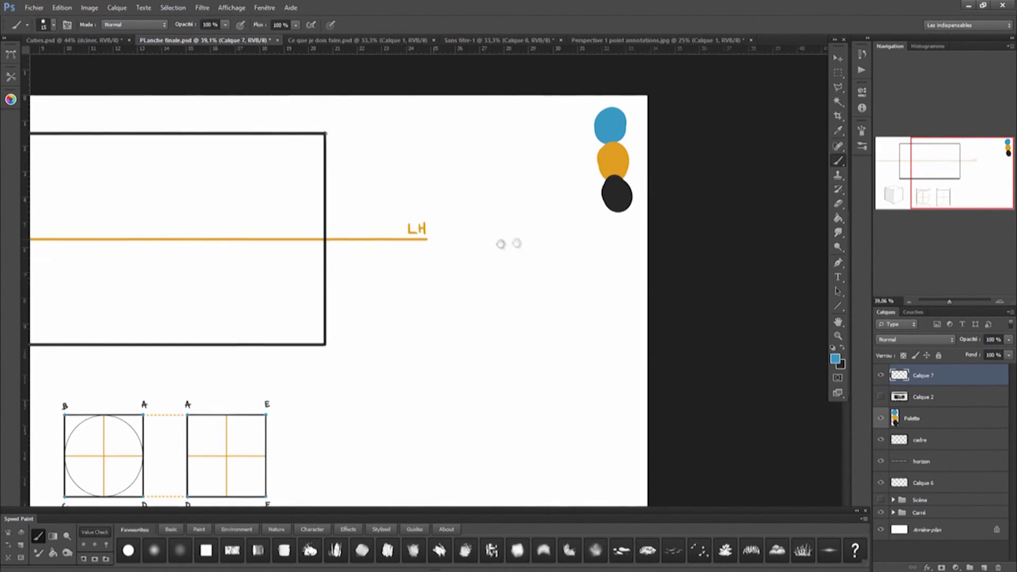
# On a new layer above cadre, paint two blue curved arrows beside the frame's right edge, marking the halves above and below the horizon
pyautogui.hscroll(-5, 500, 249)
pyautogui.click(908, 439)
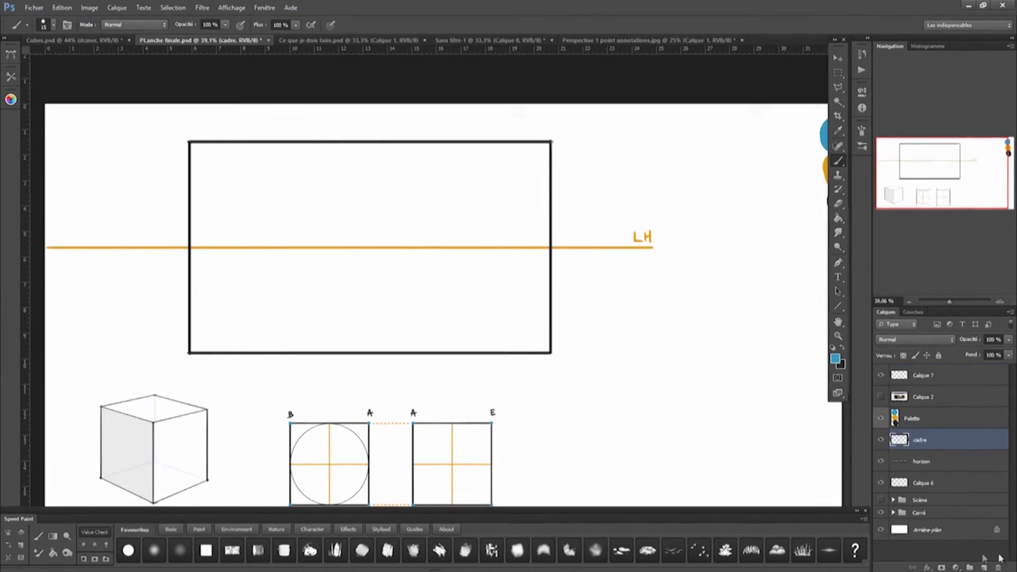
pyautogui.click(984, 567)
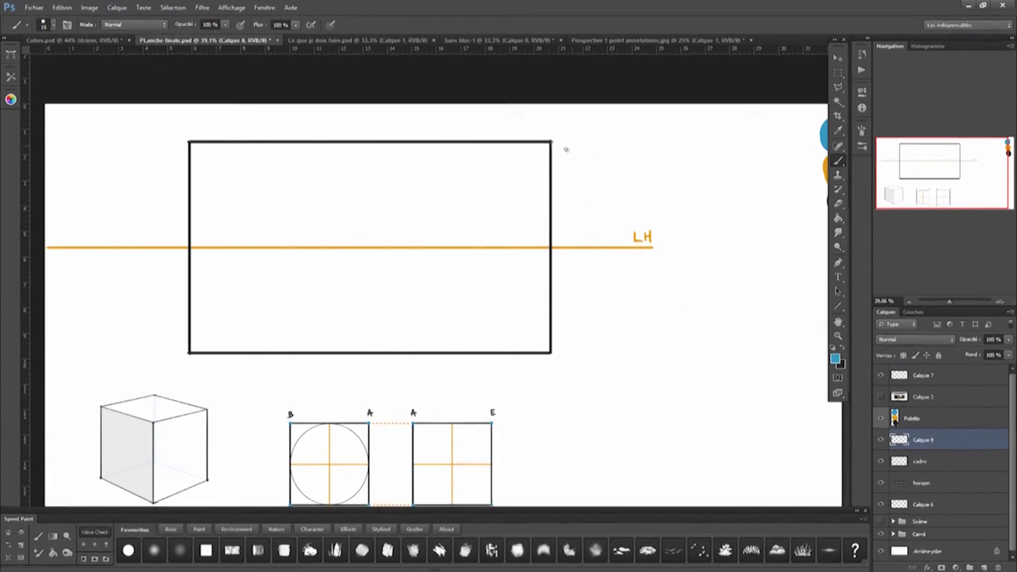
pyautogui.moveTo(562, 144)
pyautogui.mouseDown()
pyautogui.moveTo(577, 234)
pyautogui.moveTo(563, 297)
pyautogui.mouseUp()
pyautogui.hotkey('ctrl', 'z')
pyautogui.moveTo(562, 262); pyautogui.dragTo(567, 347)
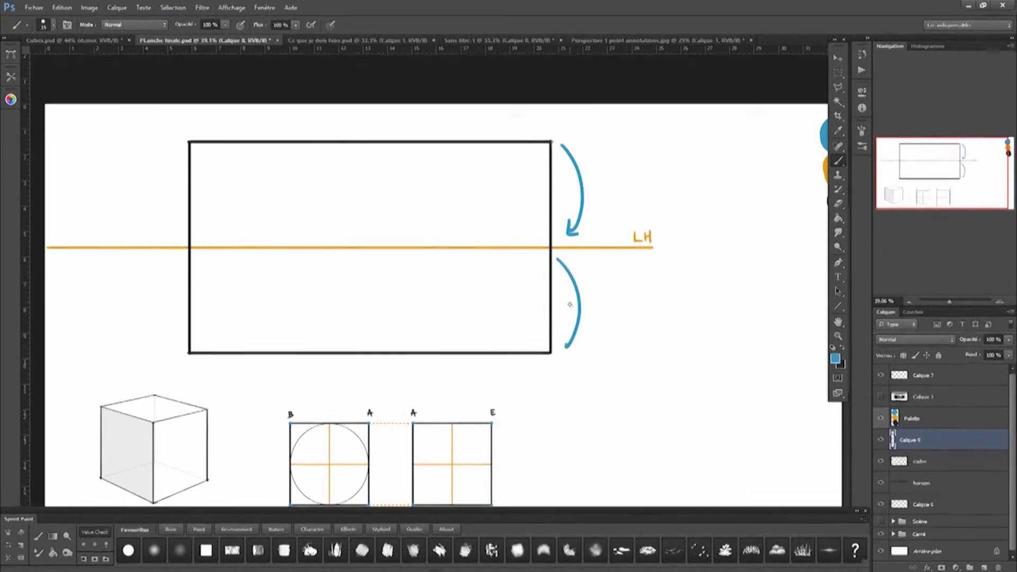
pyautogui.moveTo(556, 269); pyautogui.dragTo(572, 265)
# Hide the blue arrows layer and mark the vanishing point "F2" with a blue tick and label at the horizon line's left end
pyautogui.click(881, 440)
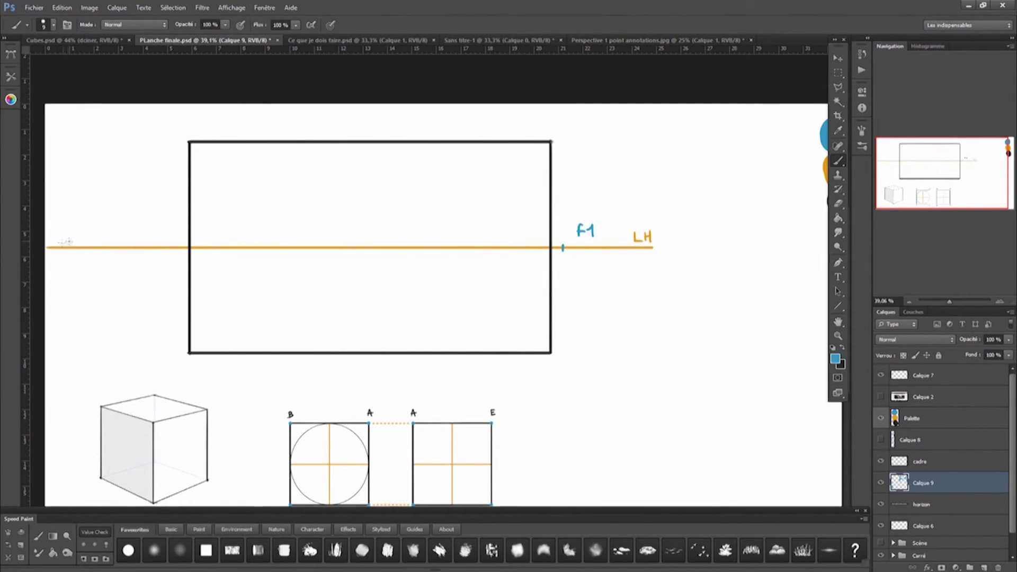
pyautogui.moveTo(51, 245); pyautogui.dragTo(54, 229)
pyautogui.moveTo(54, 219); pyautogui.dragTo(66, 229)
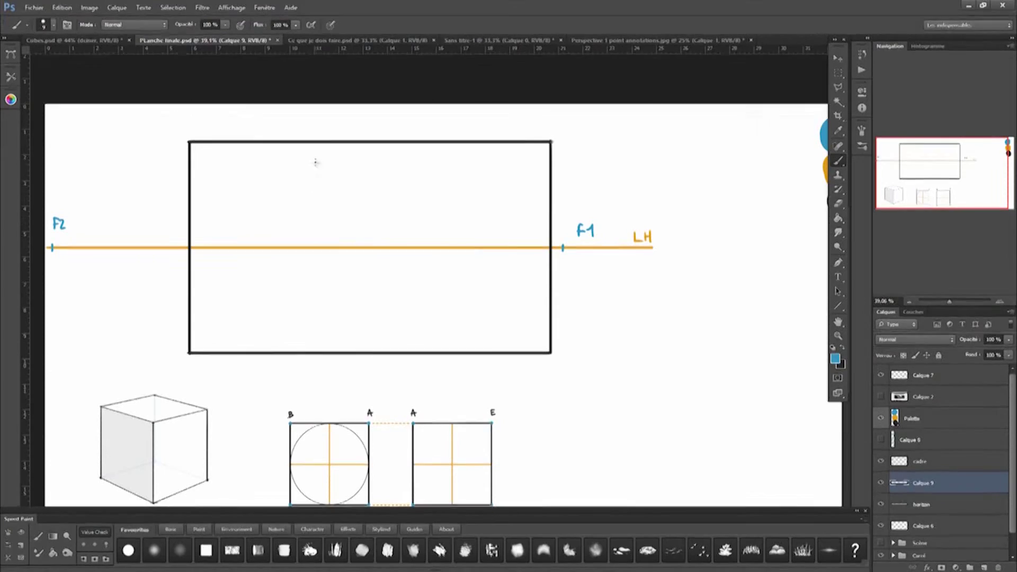
# In the brush's Transfer settings, set the opacity variation control to Pression de la plume
pyautogui.moveTo(596, 302); pyautogui.dragTo(517, 301)
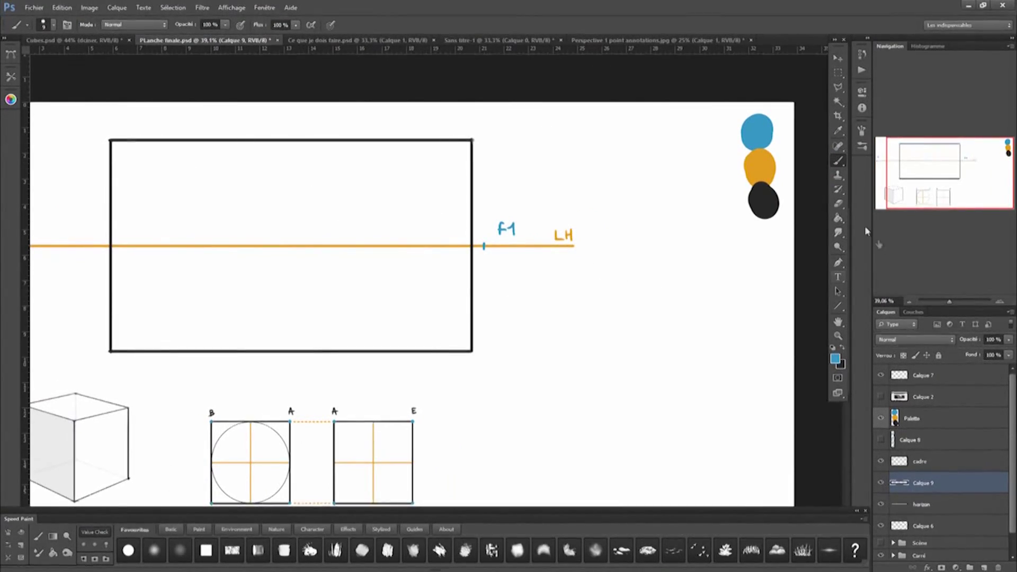
pyautogui.click(862, 130)
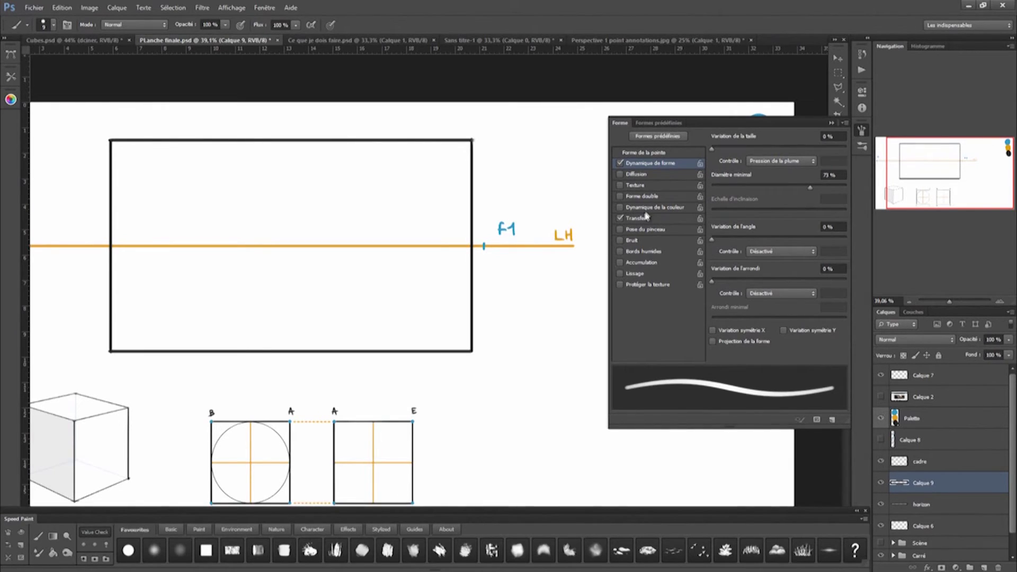
pyautogui.click(637, 218)
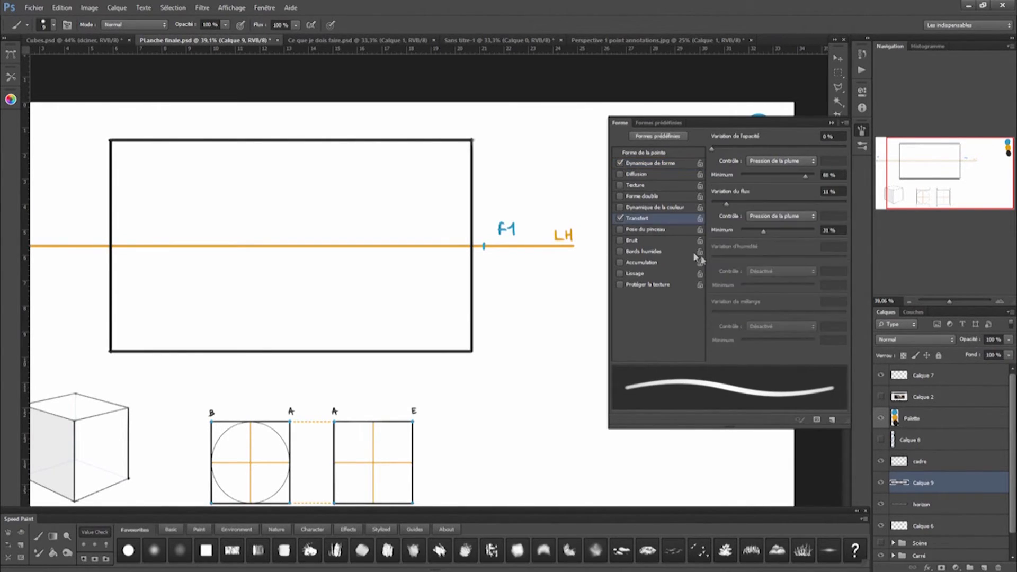
pyautogui.click(793, 161)
pyautogui.click(795, 163)
pyautogui.click(798, 164)
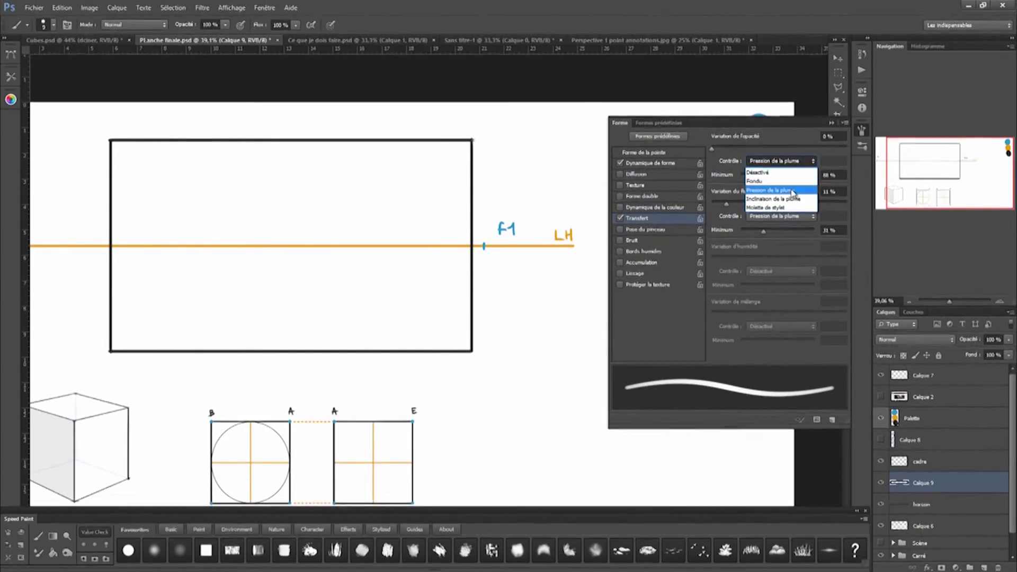
pyautogui.click(795, 190)
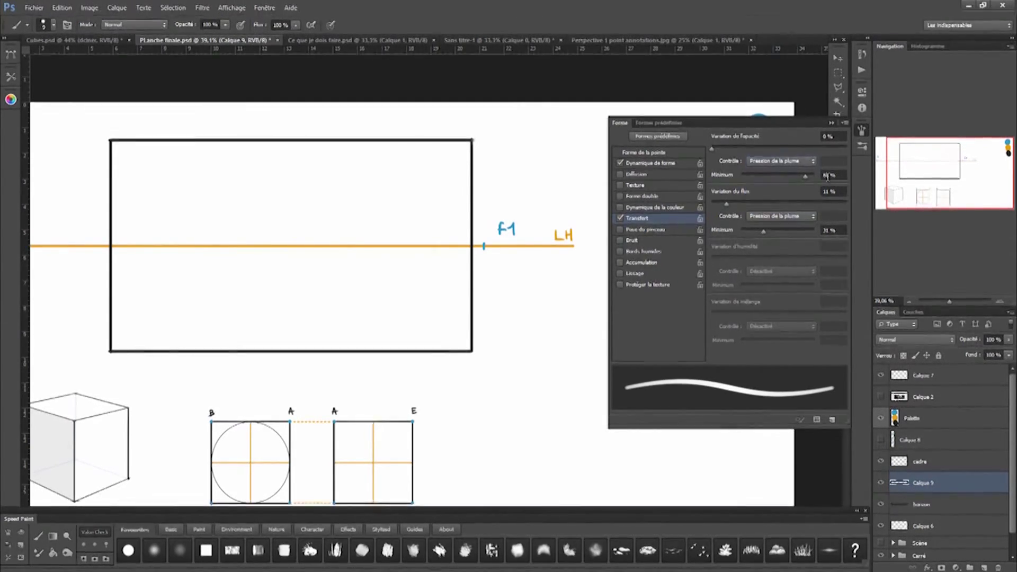
pyautogui.doubleClick(827, 176)
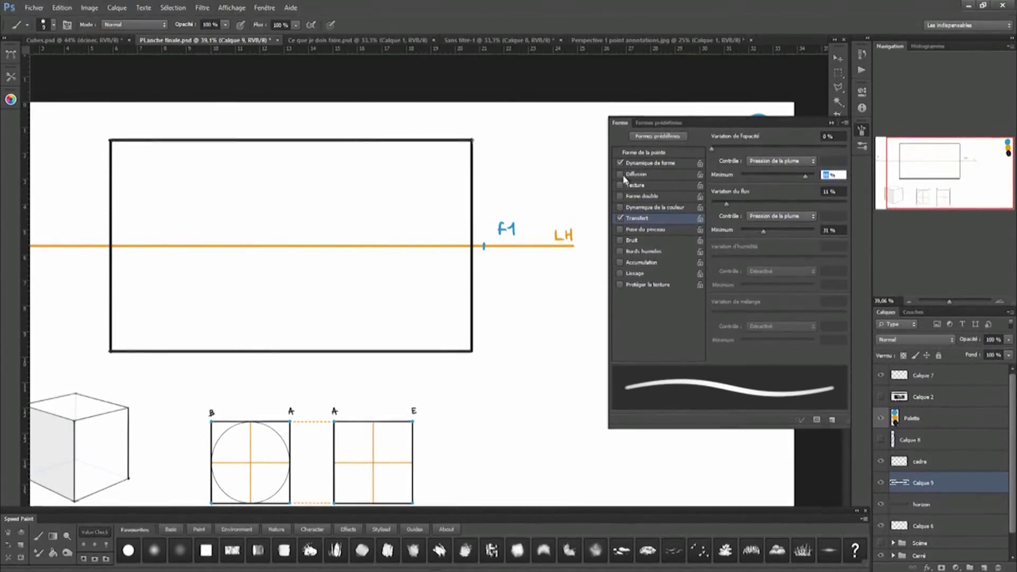
# Set the brush's minimum diameter to 80% in its shape dynamics and put the brush settings away
pyautogui.click(641, 164)
pyautogui.moveTo(812, 187)
pyautogui.mouseDown()
pyautogui.moveTo(707, 189)
pyautogui.moveTo(775, 194)
pyautogui.mouseUp()
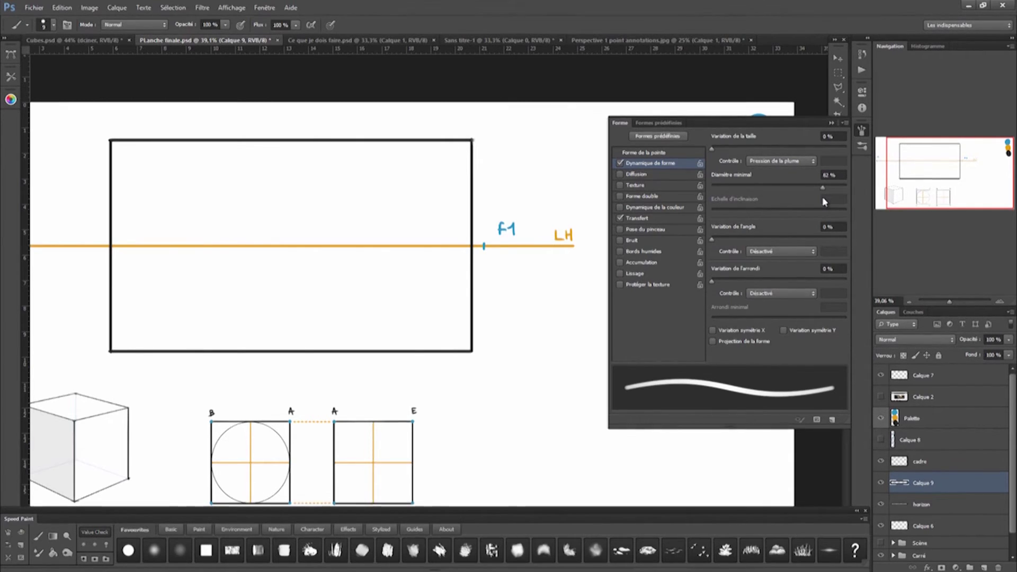
pyautogui.moveTo(823, 198); pyautogui.dragTo(820, 199)
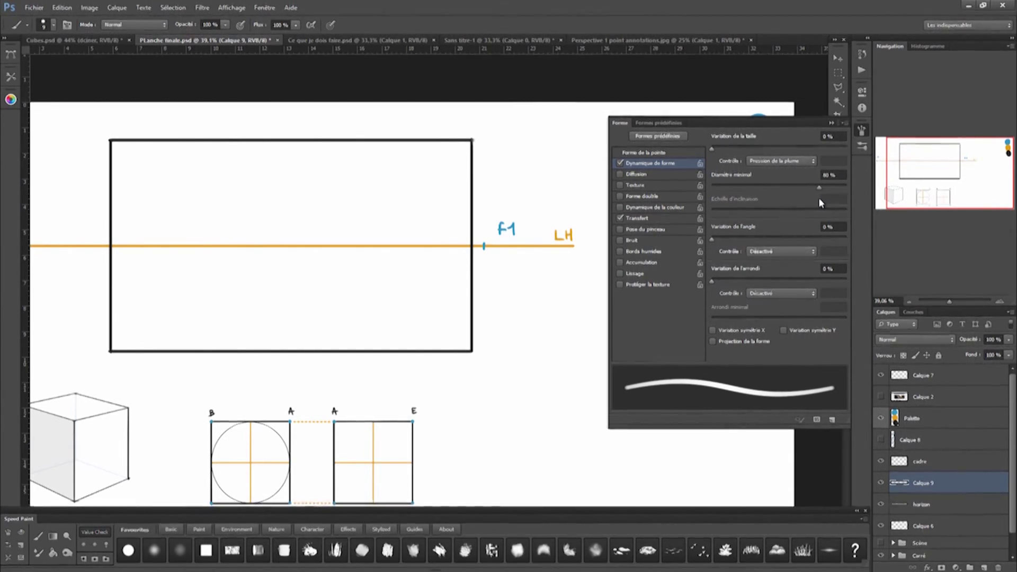
pyautogui.click(832, 122)
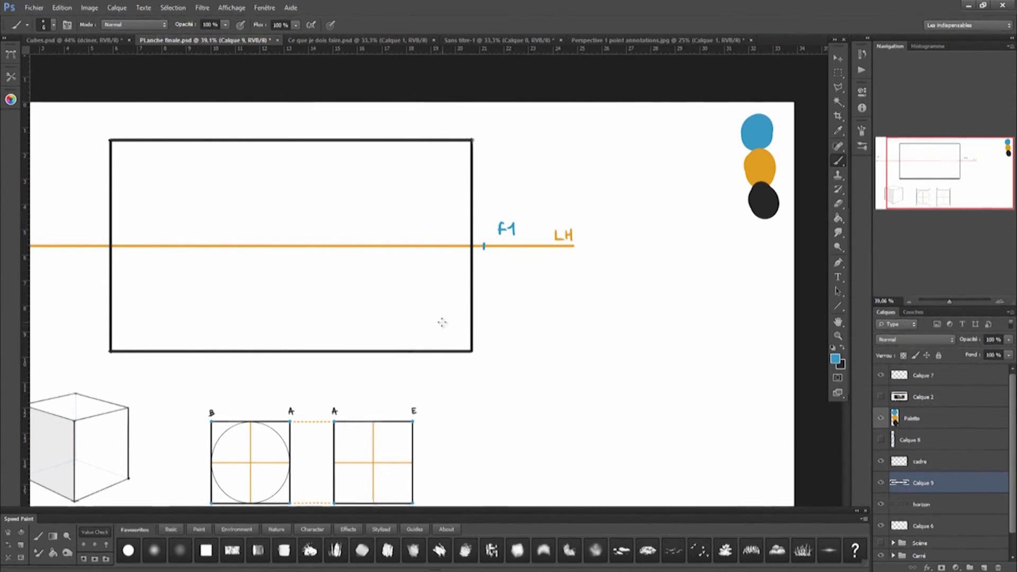
# Enlarge the brush to size 50 and paint two crossing straight blue test strokes in the empty space beside the palette
pyautogui.press(']')
pyautogui.press(']')
pyautogui.press(']')
pyautogui.press(']')
pyautogui.press(']')
pyautogui.press(']')
pyautogui.press(']')
pyautogui.press(']')
pyautogui.press(']')
pyautogui.press(']')
pyautogui.press(']')
pyautogui.press(']')
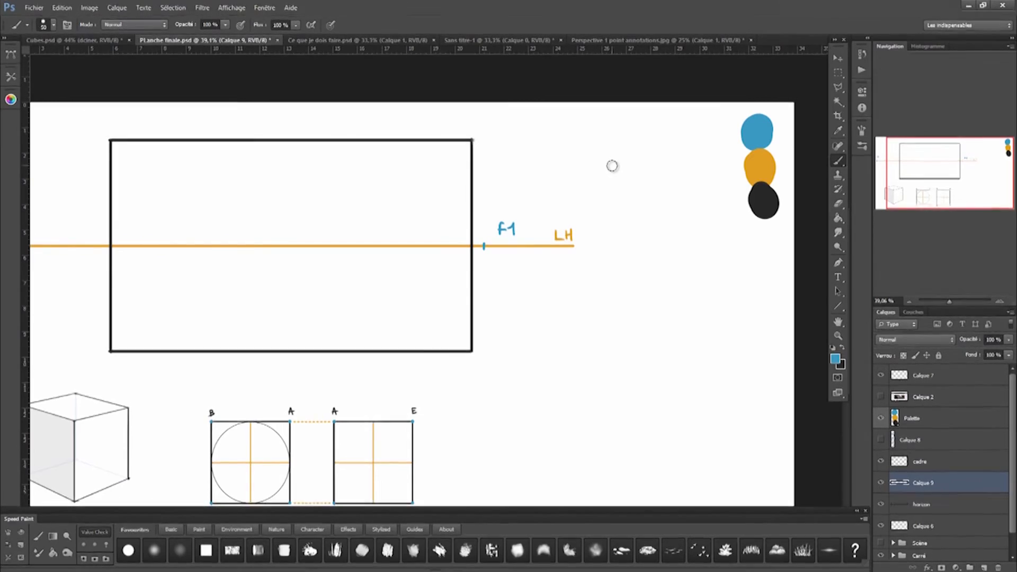
pyautogui.click(602, 166)
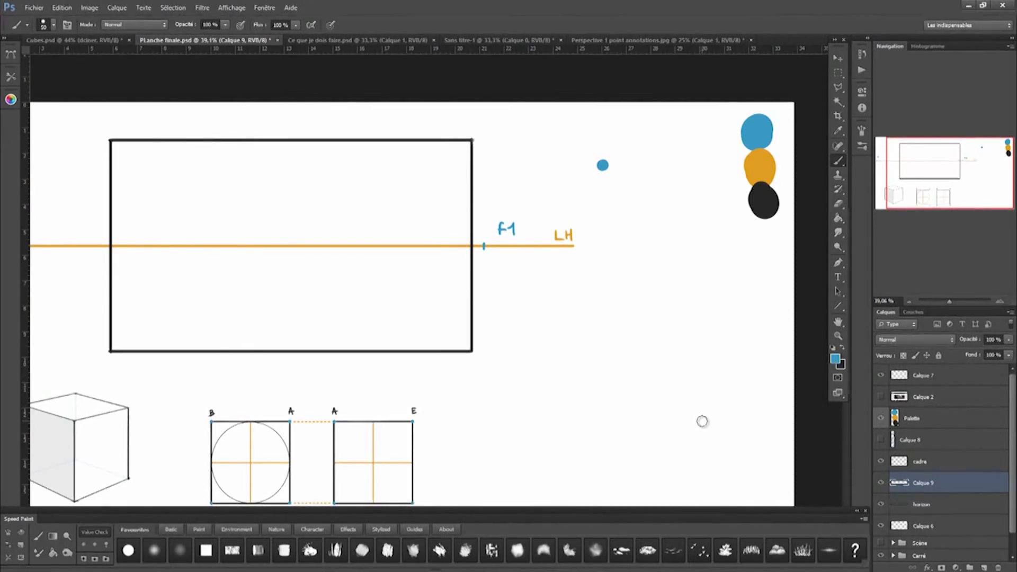
pyautogui.keyDown('shift'); pyautogui.click(705, 421); pyautogui.keyUp('shift')
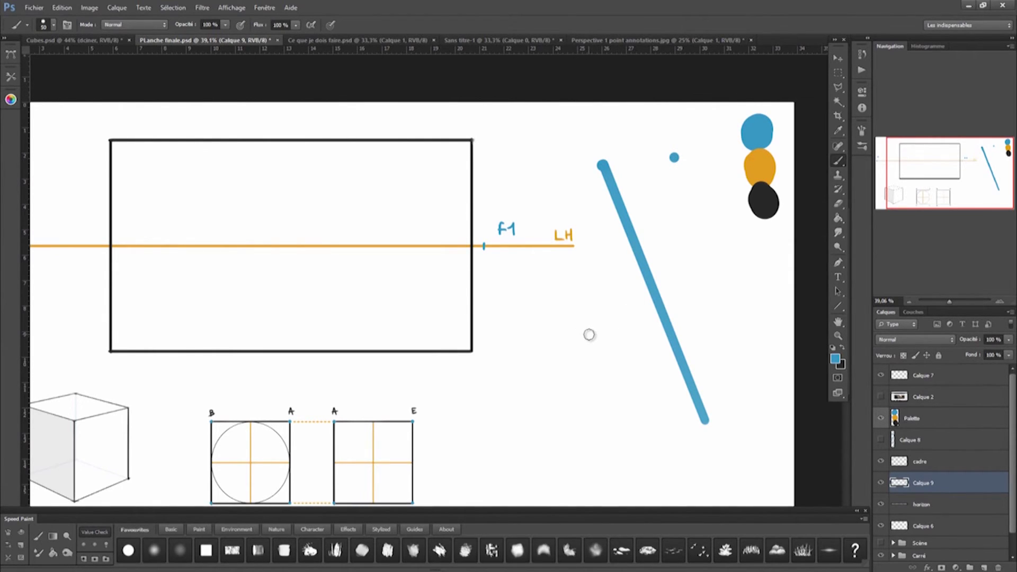
pyautogui.keyDown('shift'); pyautogui.click(564, 407); pyautogui.keyUp('shift')
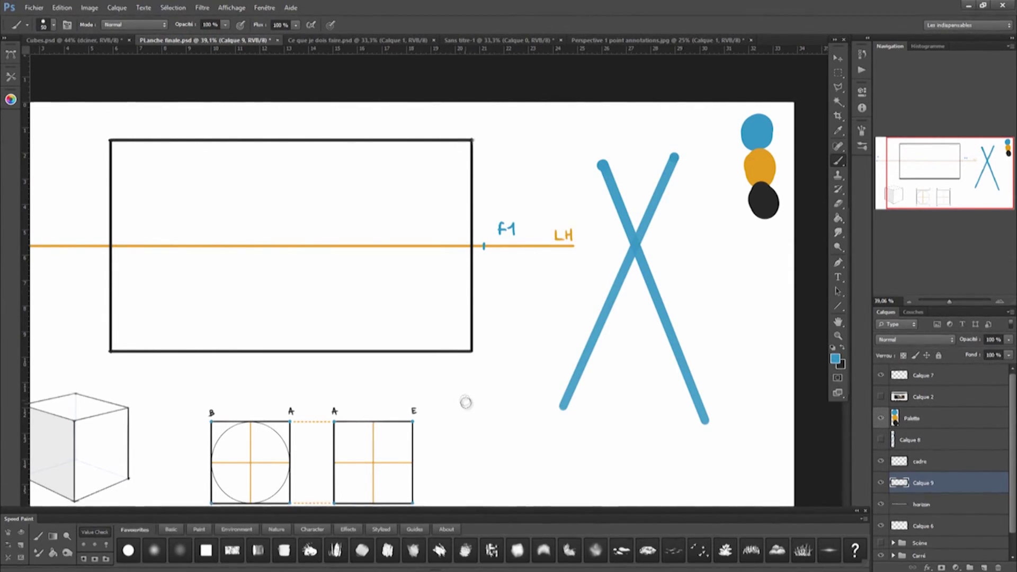
# Undo the crossing blue test strokes
pyautogui.hotkey('ctrl', 'z')
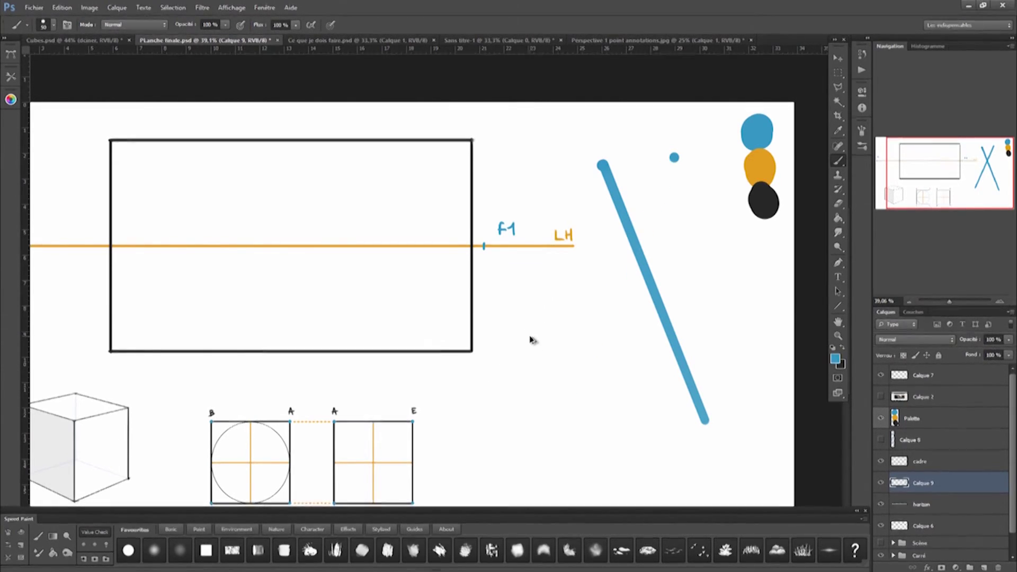
pyautogui.hotkey('ctrl', 'alt', 'z')
pyautogui.hotkey('ctrl', 'alt', 'z')
pyautogui.hotkey('ctrl', 'alt', 'z')
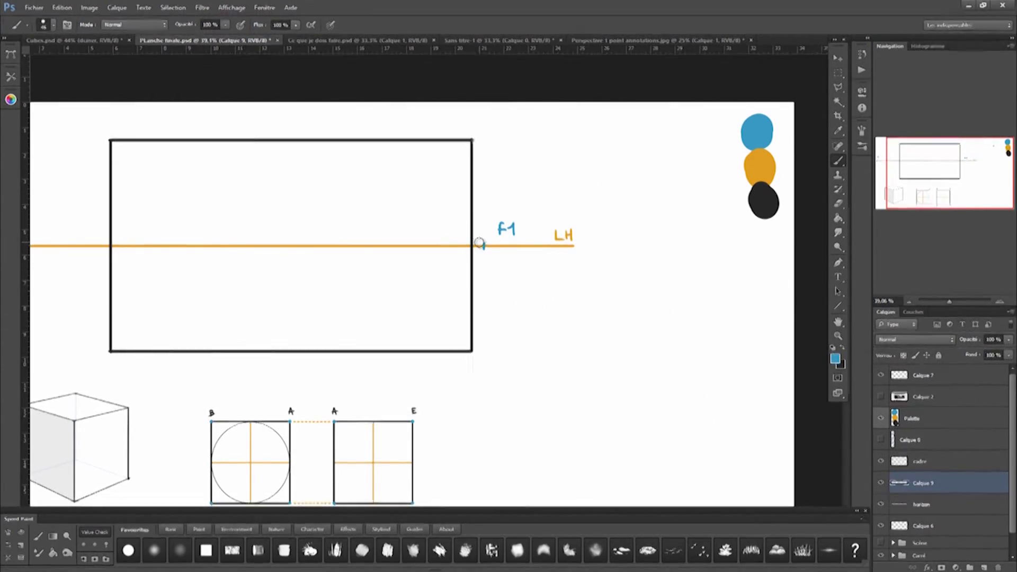
# Shrink the brush back to a thin line and draw two straight blue guide lines from F1 past the frame's upper-left corner
pyautogui.moveTo(408, 256); pyautogui.dragTo(493, 254)
pyautogui.press('[')
pyautogui.press('[')
pyautogui.press('[')
pyautogui.press('[')
pyautogui.press('[')
pyautogui.press('[')
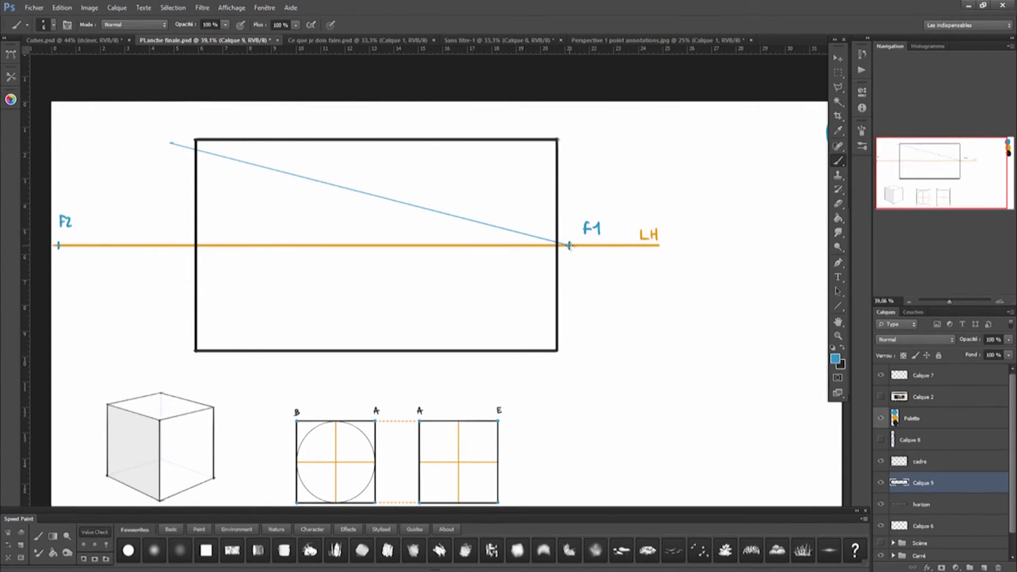
pyautogui.keyDown('shift'); pyautogui.click(201, 130); pyautogui.keyUp('shift')
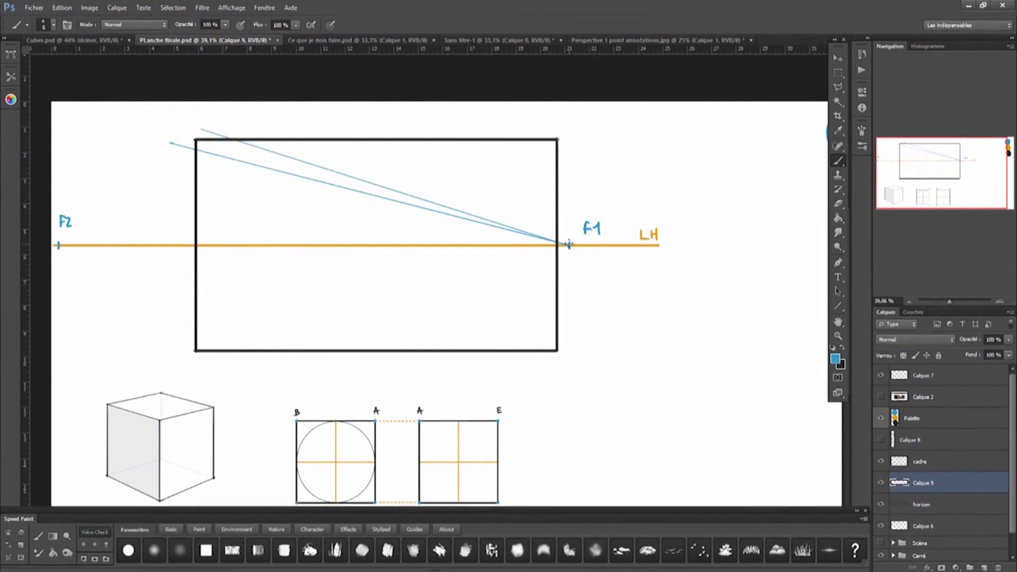
# Draw more straight blue guide lines from F1, fanning out past the frame's top edge
pyautogui.click(570, 245)
pyautogui.keyDown('shift'); pyautogui.click(260, 124); pyautogui.keyUp('shift')
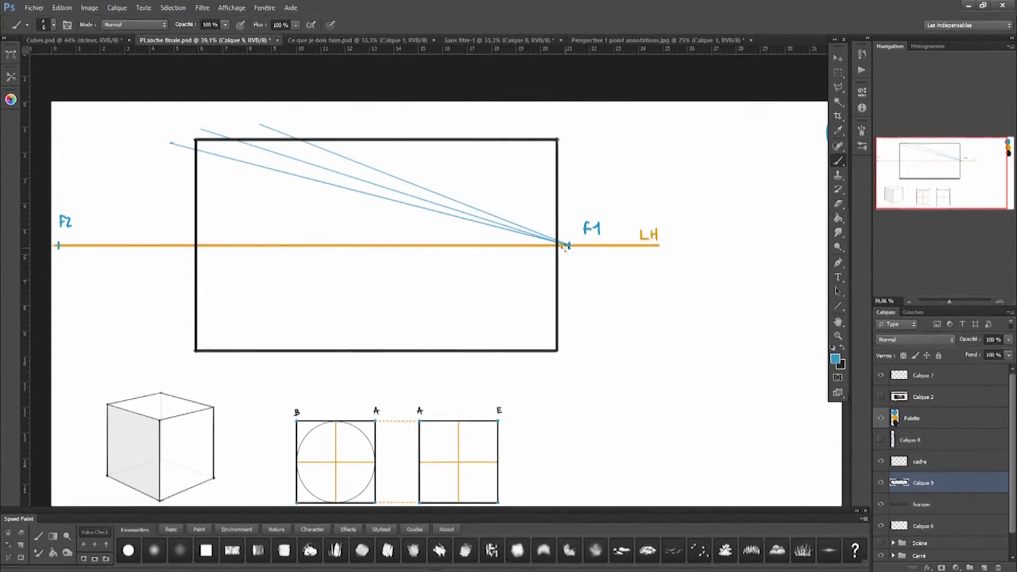
pyautogui.click(569, 245)
pyautogui.keyDown('shift'); pyautogui.click(340, 129); pyautogui.keyUp('shift')
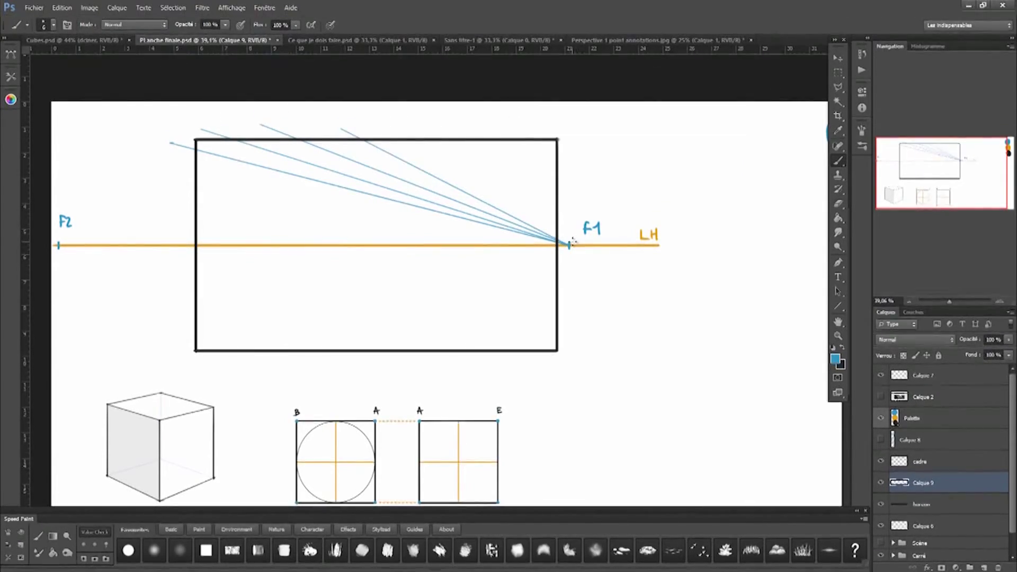
pyautogui.click(570, 245)
pyautogui.keyDown('shift'); pyautogui.click(385, 124); pyautogui.keyUp('shift')
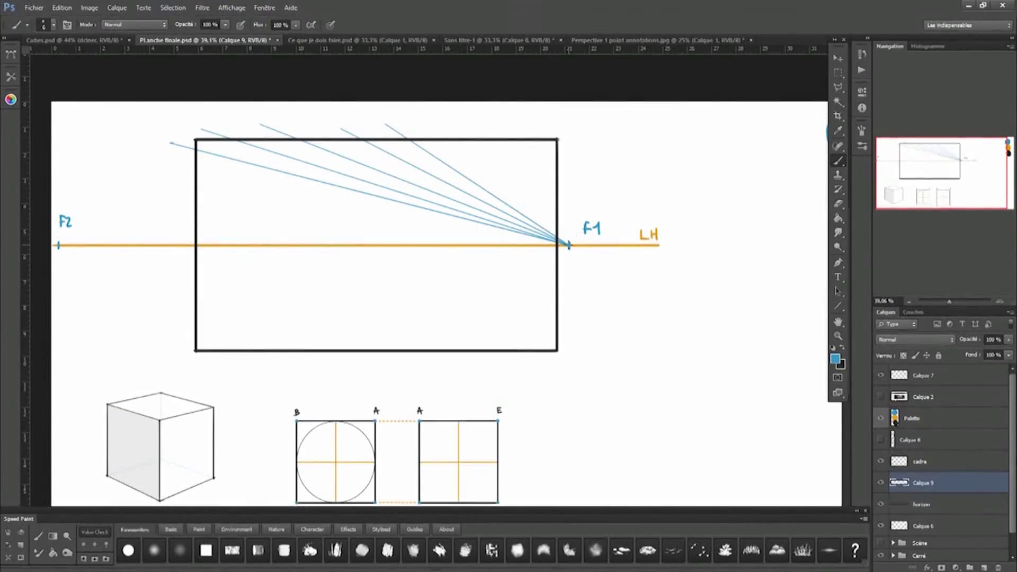
pyautogui.click(570, 244)
pyautogui.keyDown('shift'); pyautogui.click(444, 126); pyautogui.keyUp('shift')
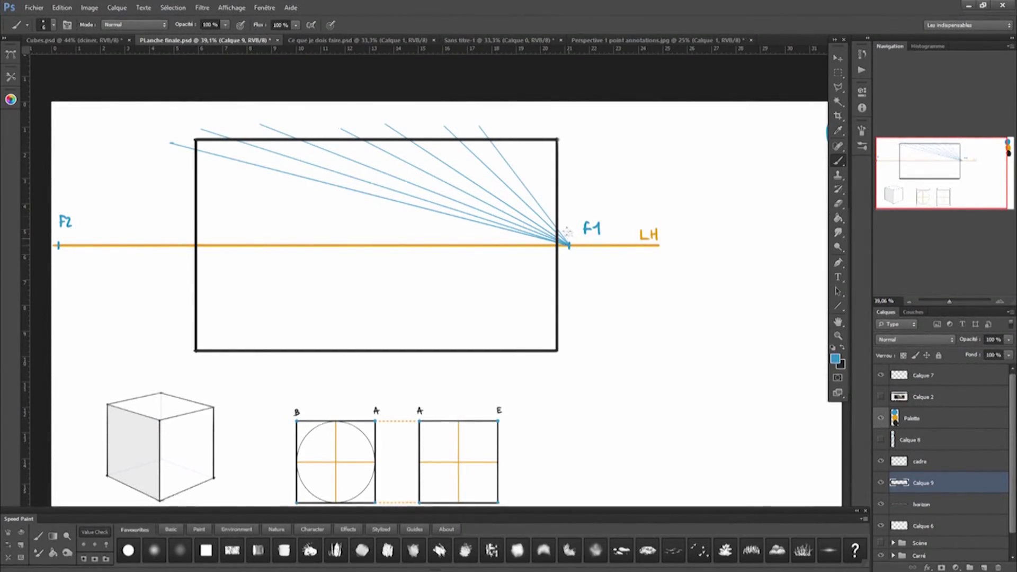
# Draw guide lines from F1 past the frame's left edge, spread above and below the horizon line
pyautogui.keyDown('shift'); pyautogui.click(153, 166); pyautogui.keyUp('shift')
pyautogui.keyDown('shift'); pyautogui.click(138, 197); pyautogui.keyUp('shift')
pyautogui.keyDown('shift'); pyautogui.click(136, 228); pyautogui.keyUp('shift')
pyautogui.keyDown('shift'); pyautogui.click(159, 267); pyautogui.keyUp('shift')
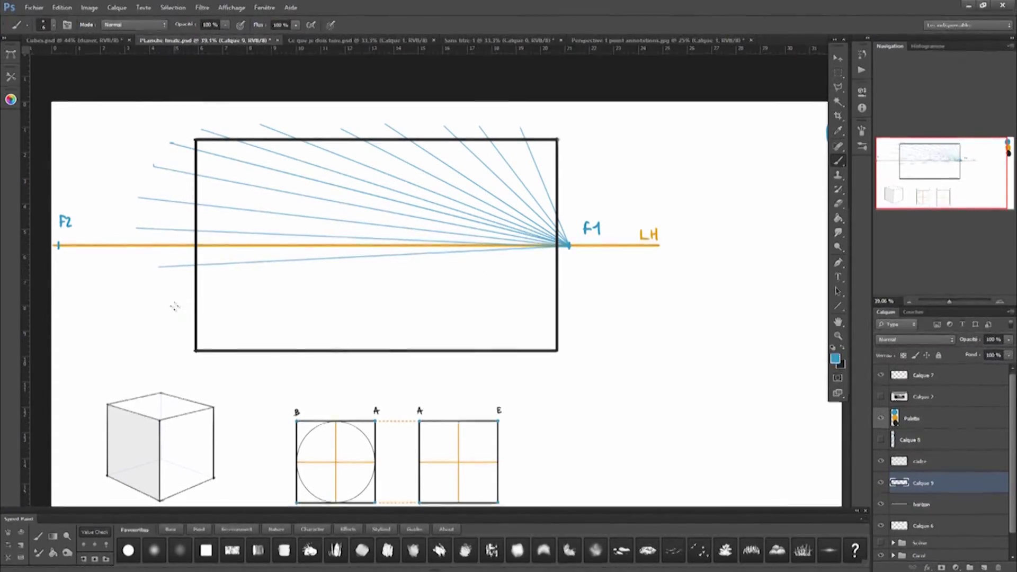
pyautogui.click(569, 245)
pyautogui.keyDown('shift'); pyautogui.click(174, 287); pyautogui.keyUp('shift')
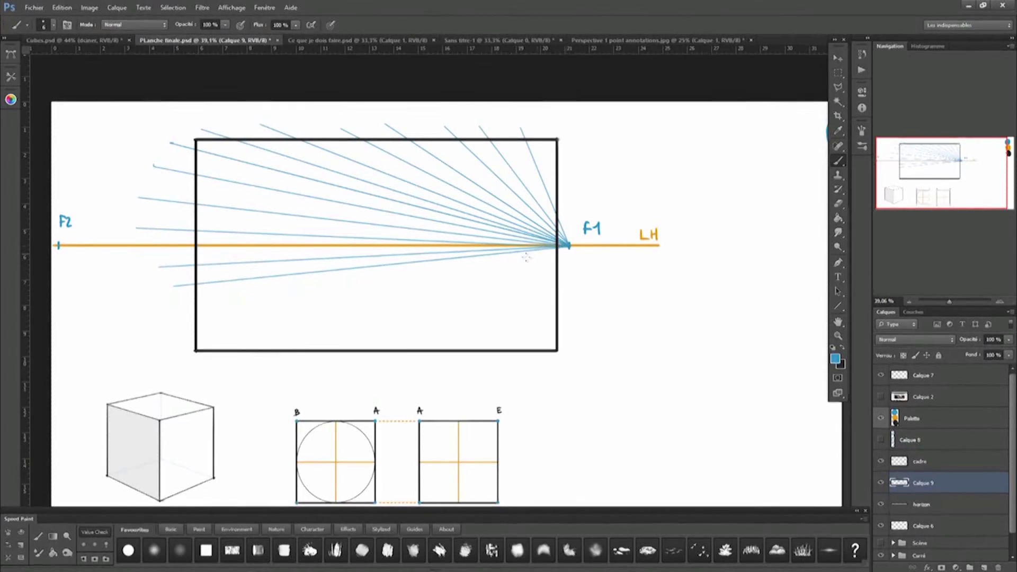
pyautogui.click(186, 324)
pyautogui.keyDown('shift'); pyautogui.click(555, 248); pyautogui.keyUp('shift')
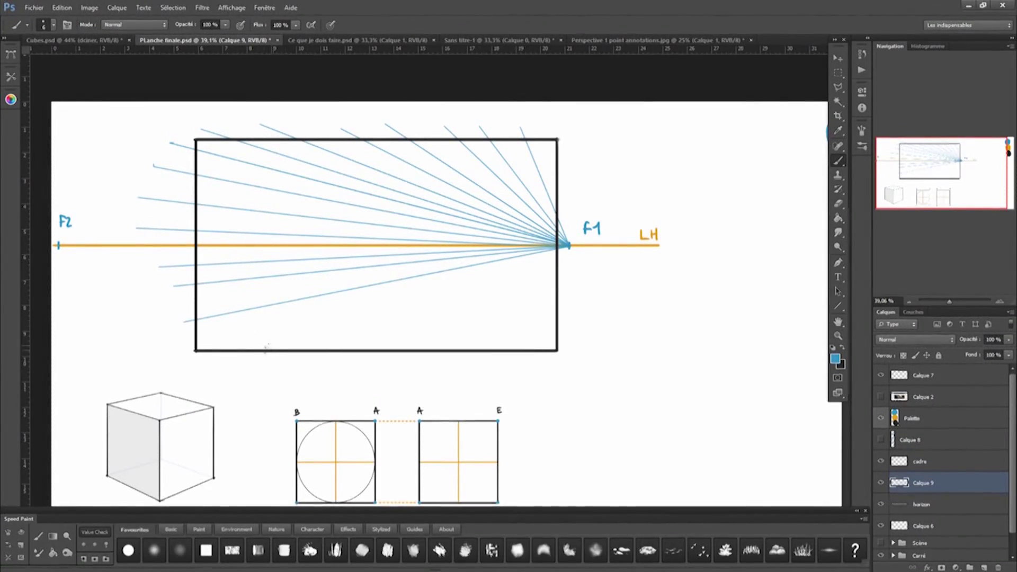
# Draw guide lines from F1 across the frame's bottom edge, replacing one misplaced line, to complete the fan below the horizon
pyautogui.click(204, 358)
pyautogui.keyDown('shift'); pyautogui.click(569, 246); pyautogui.keyUp('shift')
pyautogui.keyDown('shift'); pyautogui.click(399, 320); pyautogui.keyUp('shift')
pyautogui.click(408, 367)
pyautogui.keyDown('shift'); pyautogui.click(556, 246); pyautogui.keyUp('shift')
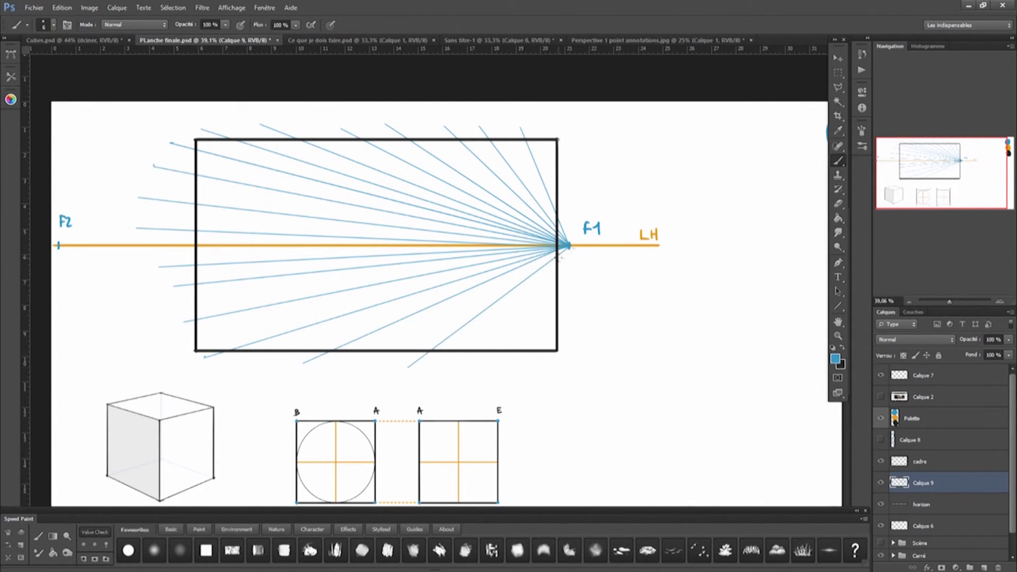
pyautogui.hotkey('ctrl', 'z')
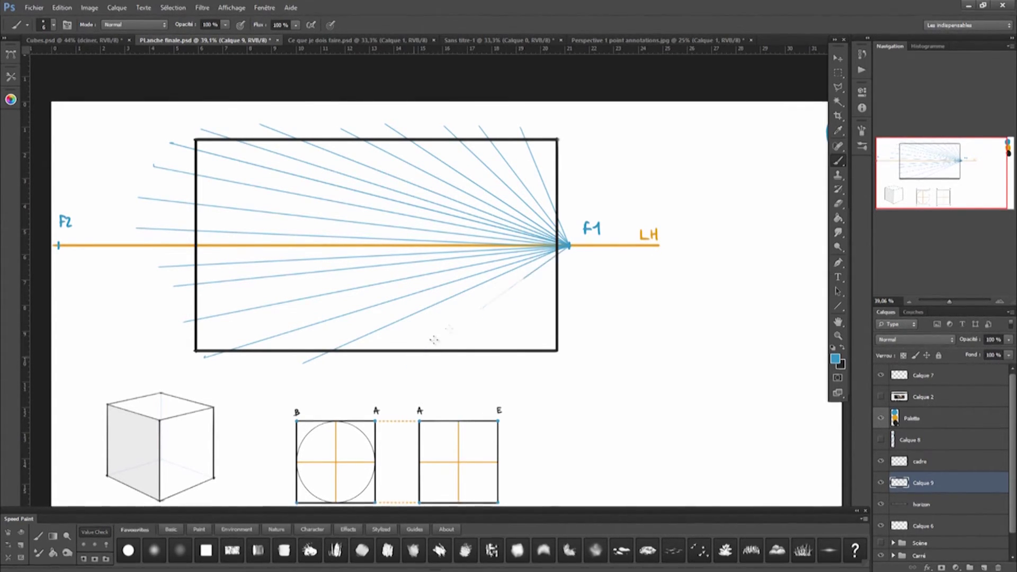
pyautogui.keyDown('shift'); pyautogui.click(469, 365); pyautogui.keyUp('shift')
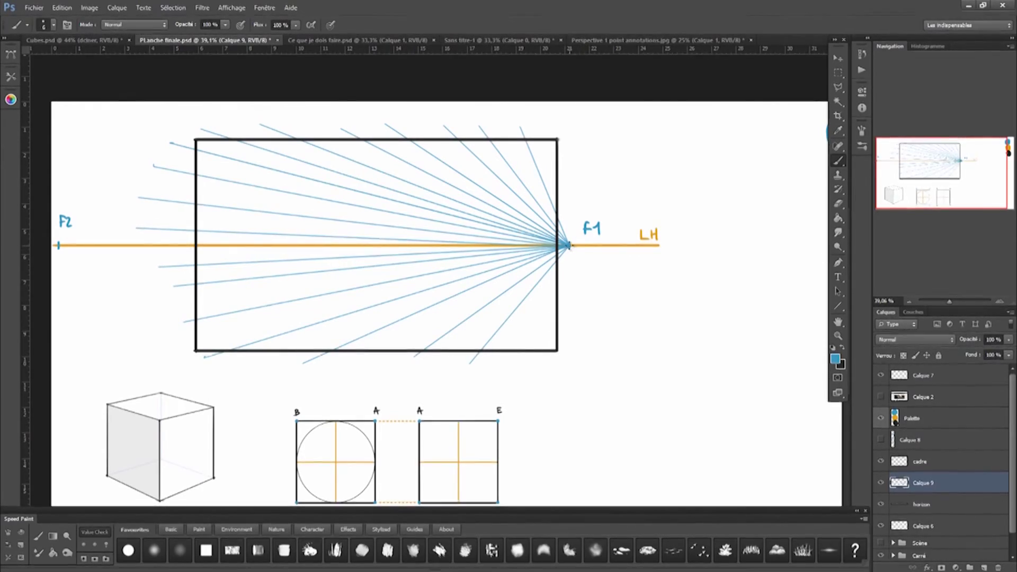
pyautogui.keyDown('shift'); pyautogui.click(527, 359); pyautogui.keyUp('shift')
# Draw straight blue guide lines from F2 through the frame's upper-right area and past its top edge
pyautogui.moveTo(242, 320); pyautogui.dragTo(281, 323)
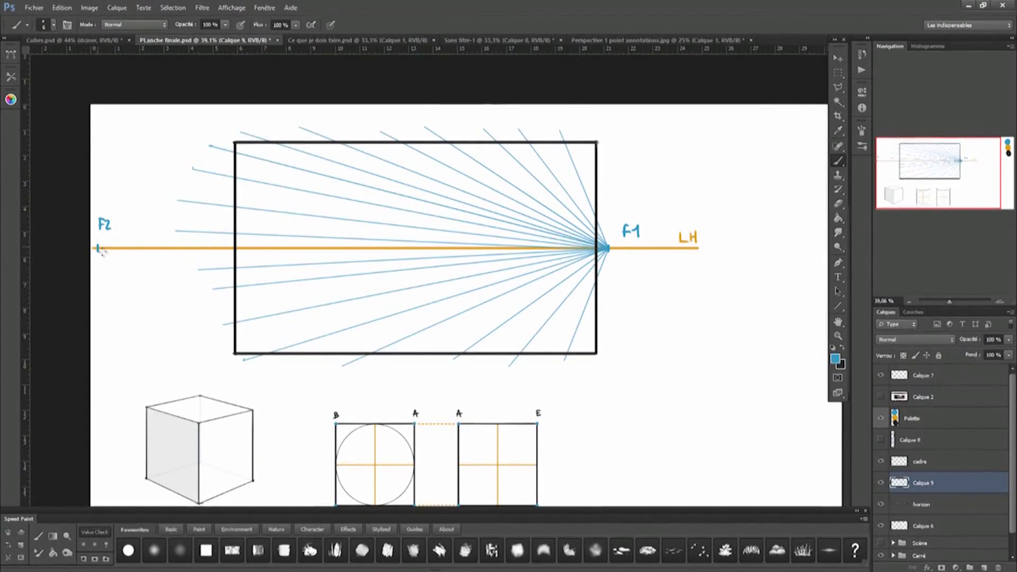
pyautogui.keyDown('shift'); pyautogui.click(617, 149); pyautogui.keyUp('shift')
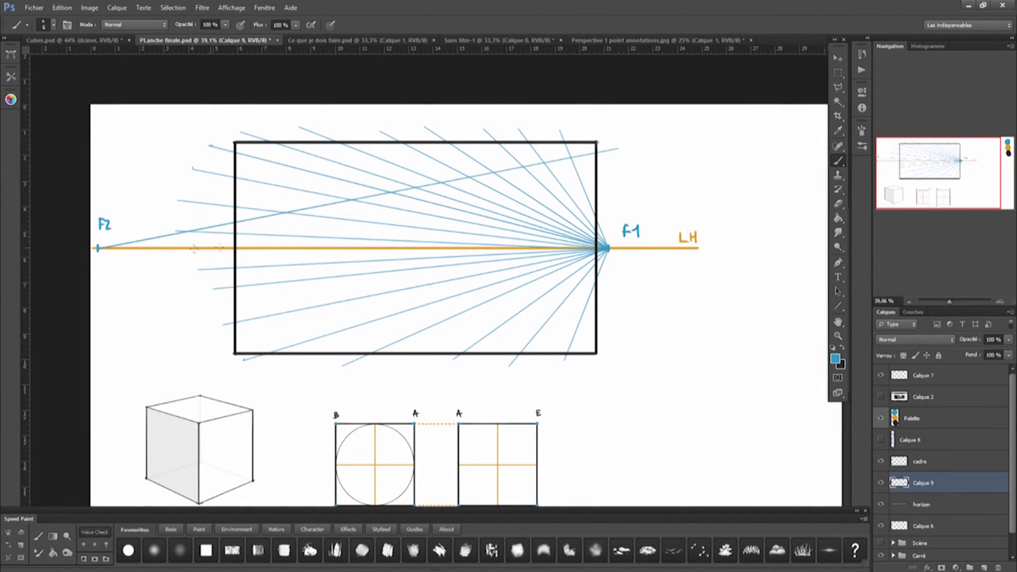
pyautogui.keyDown('shift'); pyautogui.click(99, 248); pyautogui.keyUp('shift')
pyautogui.keyDown('shift'); pyautogui.click(99, 248); pyautogui.keyUp('shift')
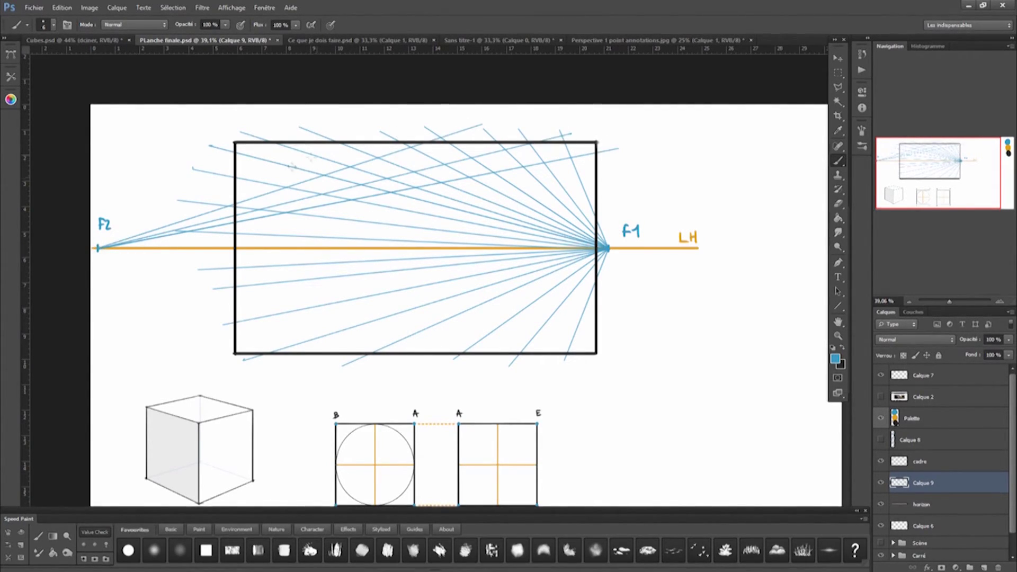
# Draw guide lines from F2 past the frame's right edge above the horizon, spaced progressively down towards it
pyautogui.keyDown('shift'); pyautogui.click(99, 248); pyautogui.keyUp('shift')
pyautogui.click(638, 168)
pyautogui.keyDown('shift'); pyautogui.click(98, 248); pyautogui.keyUp('shift')
pyautogui.click(630, 189)
pyautogui.keyDown('shift'); pyautogui.click(98, 247); pyautogui.keyUp('shift')
pyautogui.click(98, 248)
pyautogui.keyDown('shift'); pyautogui.click(631, 214); pyautogui.keyUp('shift')
pyautogui.click(98, 248)
pyautogui.keyDown('shift'); pyautogui.click(665, 233); pyautogui.keyUp('shift')
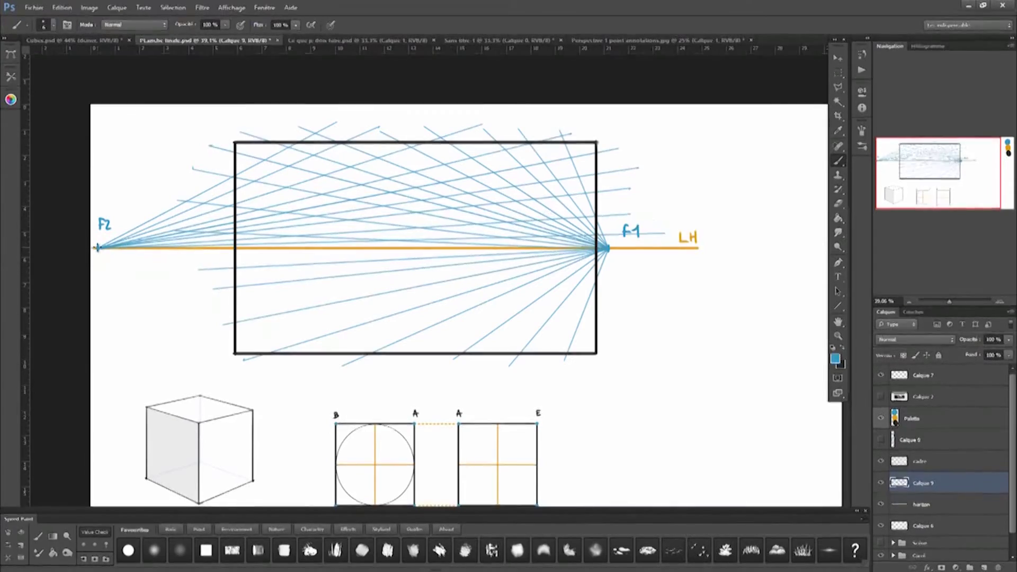
# Draw guide lines from F2 past the frame's right edge below the horizon line
pyautogui.click(635, 266)
pyautogui.keyDown('shift'); pyautogui.click(98, 248); pyautogui.keyUp('shift')
pyautogui.click(618, 292)
pyautogui.keyDown('shift'); pyautogui.click(98, 248); pyautogui.keyUp('shift')
pyautogui.click(98, 248)
pyautogui.keyDown('shift'); pyautogui.click(623, 313); pyautogui.keyUp('shift')
pyautogui.keyDown('shift'); pyautogui.click(618, 344); pyautogui.keyUp('shift')
# Draw guide lines from F2 past the frame's lower-right corner and bottom edge, replacing one misplaced line
pyautogui.click(98, 248)
pyautogui.keyDown('shift'); pyautogui.click(611, 369); pyautogui.keyUp('shift')
pyautogui.click(98, 248)
pyautogui.keyDown('shift'); pyautogui.click(438, 374); pyautogui.keyUp('shift')
pyautogui.hotkey('ctrl', 'z')
pyautogui.keyDown('shift'); pyautogui.click(479, 365); pyautogui.keyUp('shift')
pyautogui.click(98, 249)
pyautogui.keyDown('shift'); pyautogui.click(404, 368); pyautogui.keyUp('shift')
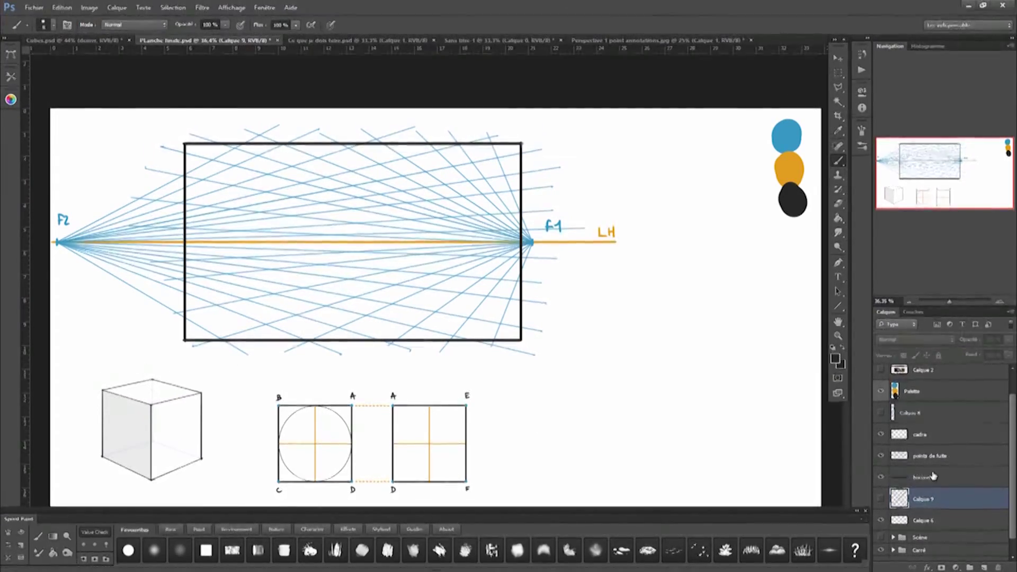
# Create a new layer directly above the cadre layer
pyautogui.click(923, 436)
pyautogui.click(982, 566)
# Circle the reference cube in black with an arrow into the frame, and undo both marks
pyautogui.moveTo(153, 351)
pyautogui.mouseDown()
pyautogui.moveTo(126, 352)
pyautogui.moveTo(214, 389)
pyautogui.moveTo(97, 373)
pyautogui.mouseUp()
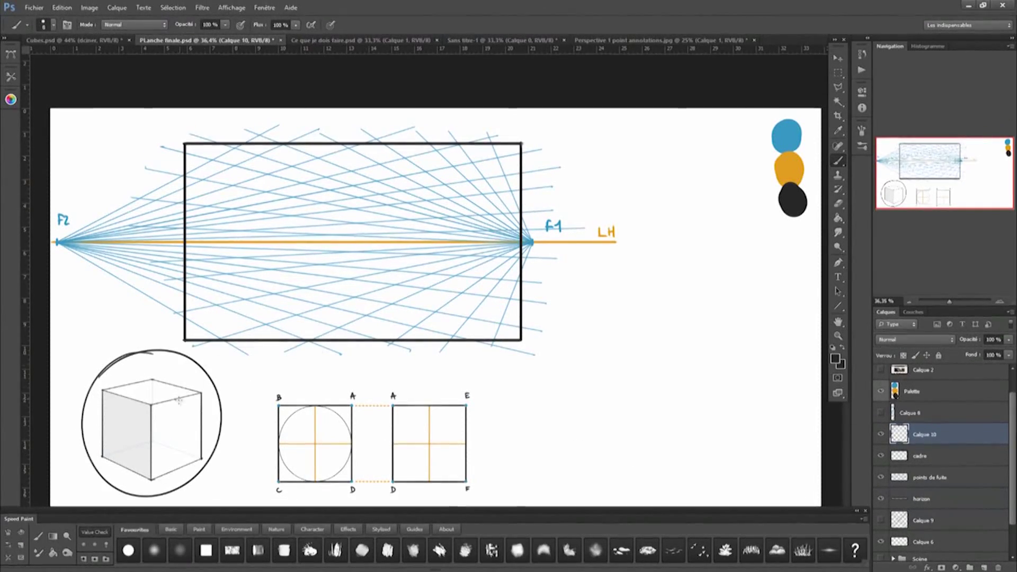
pyautogui.moveTo(162, 395); pyautogui.dragTo(312, 265)
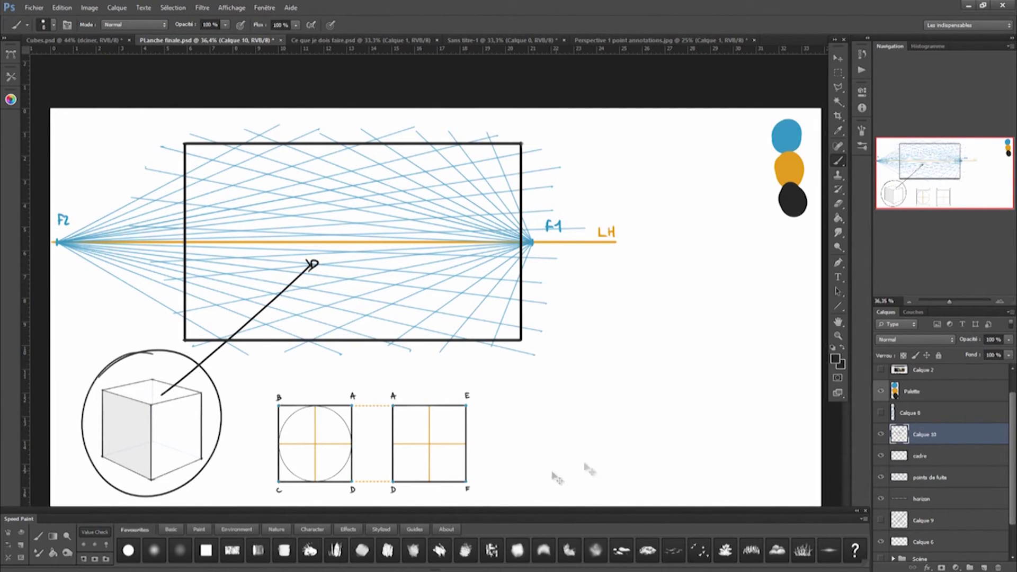
pyautogui.hotkey('ctrl', 'alt', 'z')
pyautogui.hotkey('ctrl', 'alt', 'z')
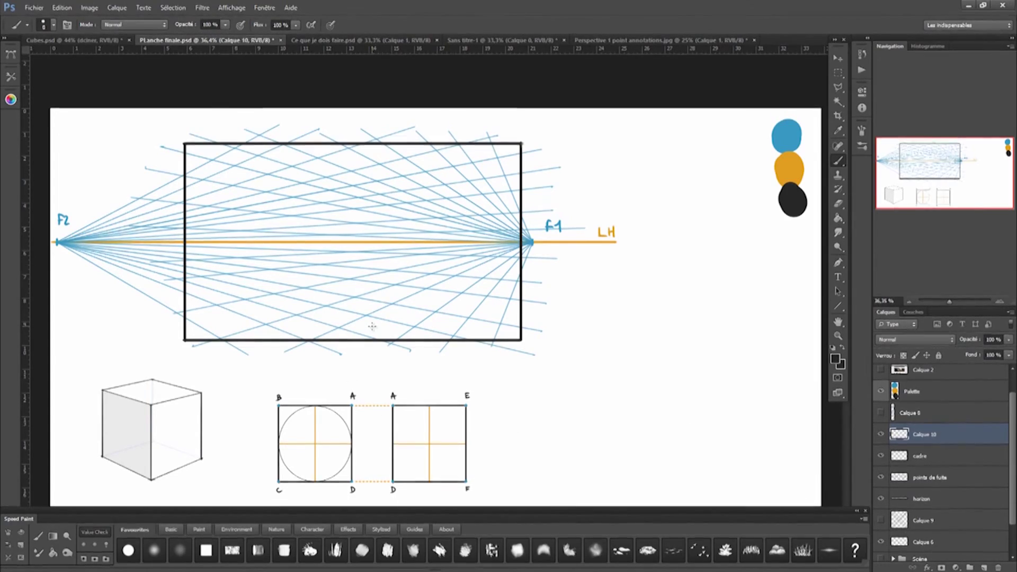
# Set the opacity of the horizon and points de fuite layers to 30% each
pyautogui.click(945, 479)
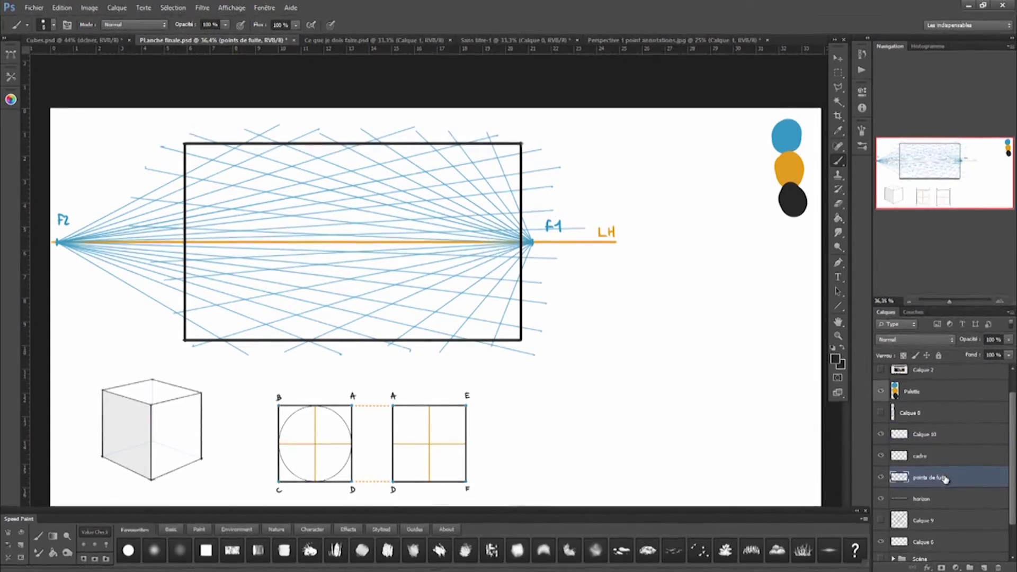
pyautogui.click(922, 498)
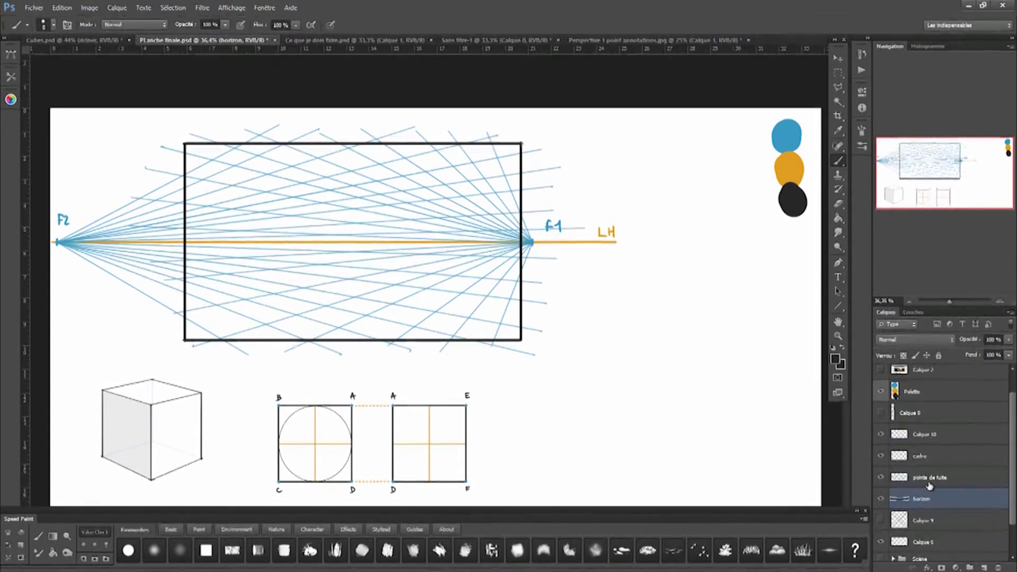
pyautogui.click(962, 343)
pyautogui.write('30')
pyautogui.press('Return')
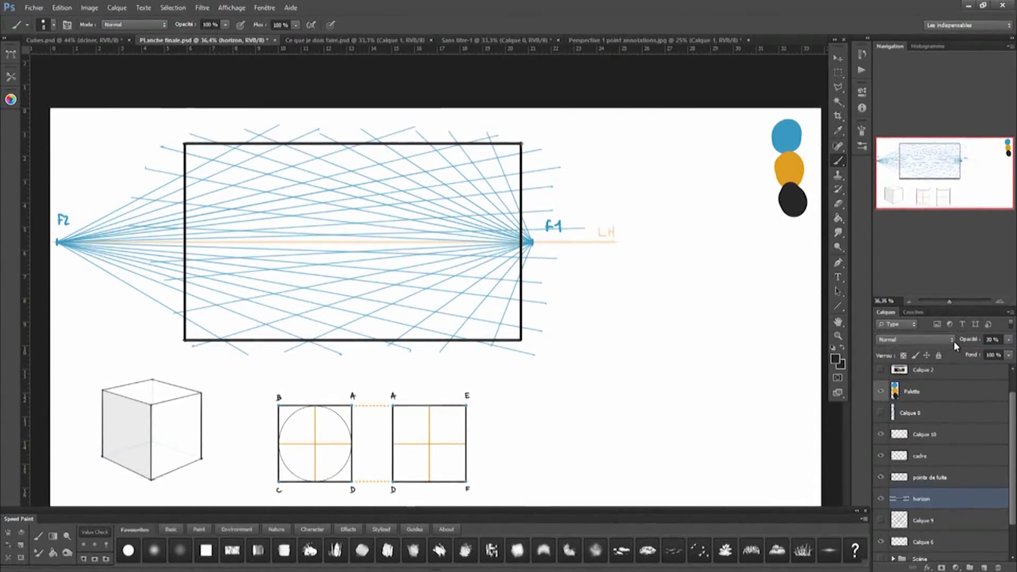
pyautogui.click(995, 340)
pyautogui.write('30')
pyautogui.press('Return')
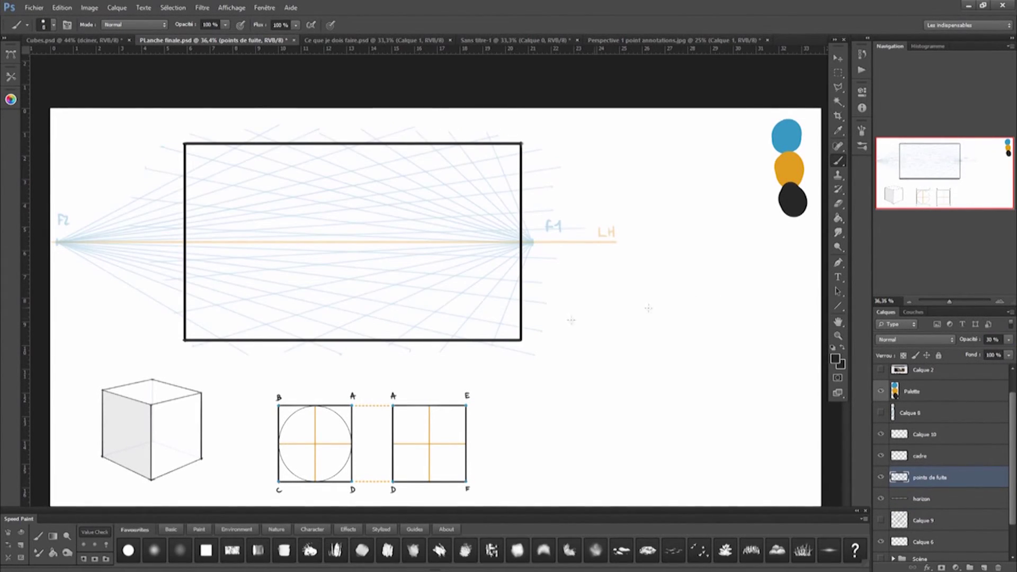
# Make Calque 10 the active layer
pyautogui.scroll(1, 235, 237)
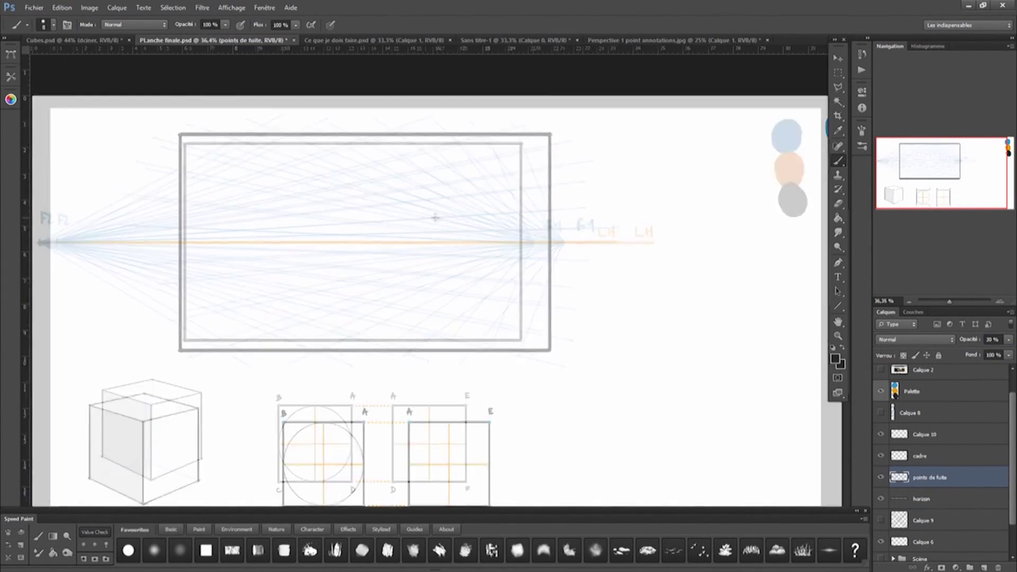
pyautogui.scroll(-2, 435, 217)
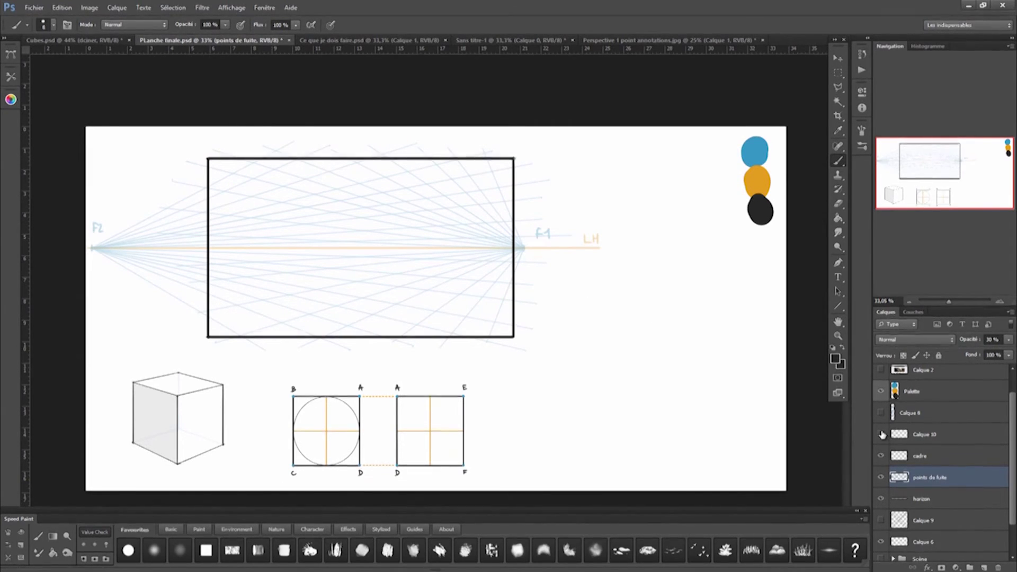
pyautogui.click(925, 434)
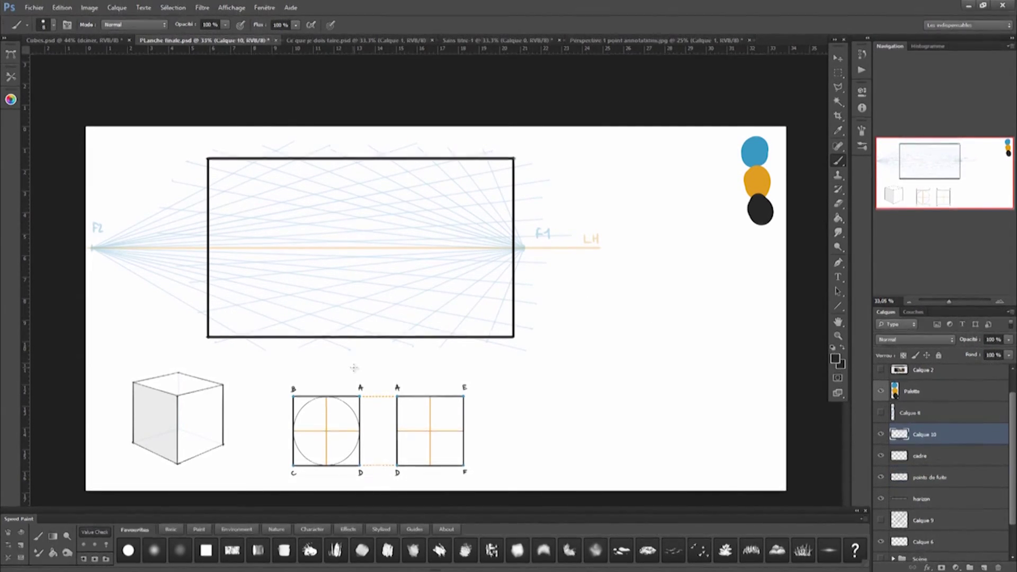
# Circle edge AD of square ABCD in black, check it by toggling Calque 10's visibility, and delete the mark
pyautogui.scroll(4, 353, 368)
pyautogui.moveTo(347, 391); pyautogui.dragTo(394, 348)
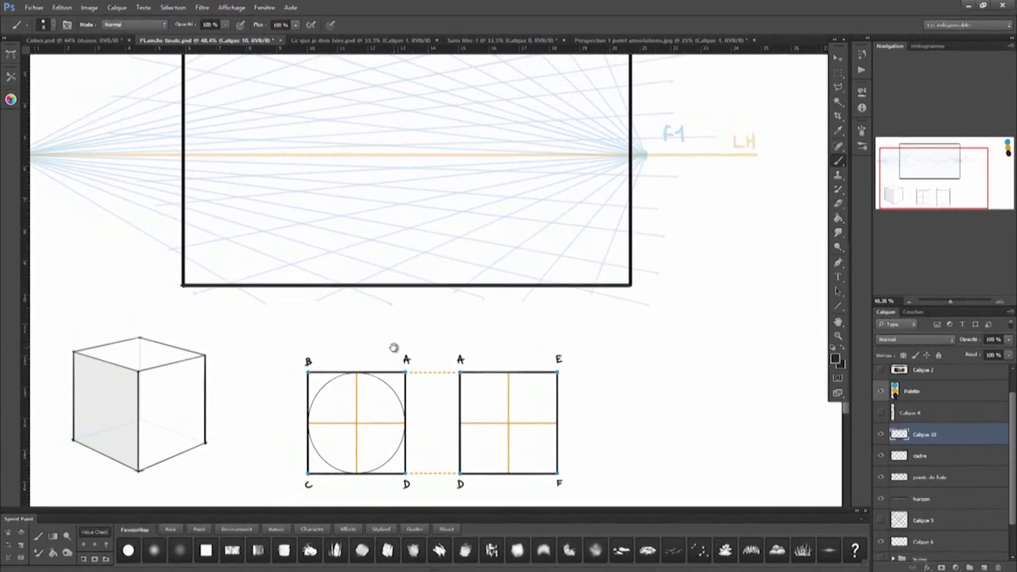
pyautogui.scroll(-2, 393, 347)
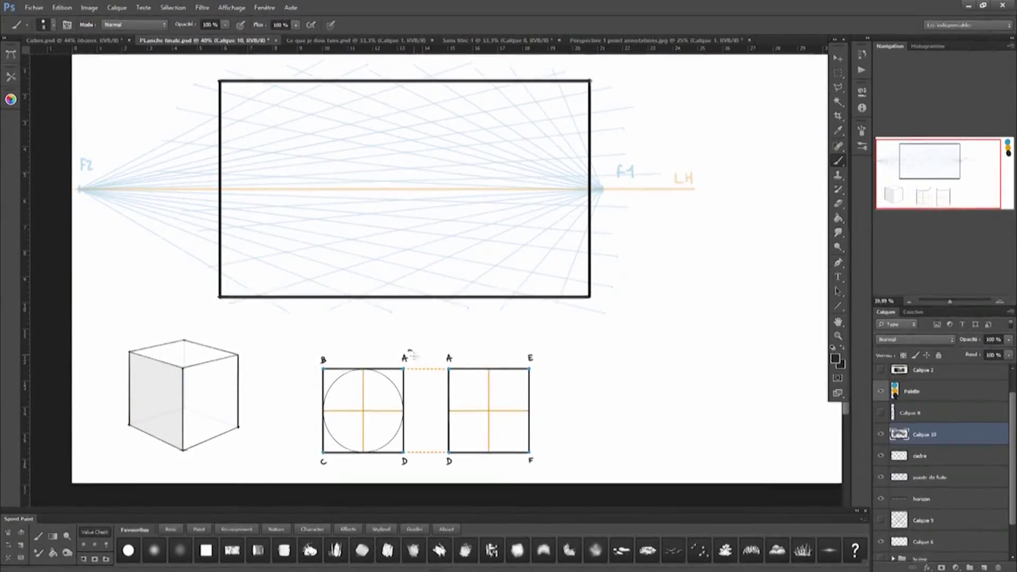
pyautogui.moveTo(412, 350)
pyautogui.mouseDown()
pyautogui.moveTo(390, 417)
pyautogui.moveTo(400, 477)
pyautogui.moveTo(418, 460)
pyautogui.moveTo(414, 348)
pyautogui.mouseUp()
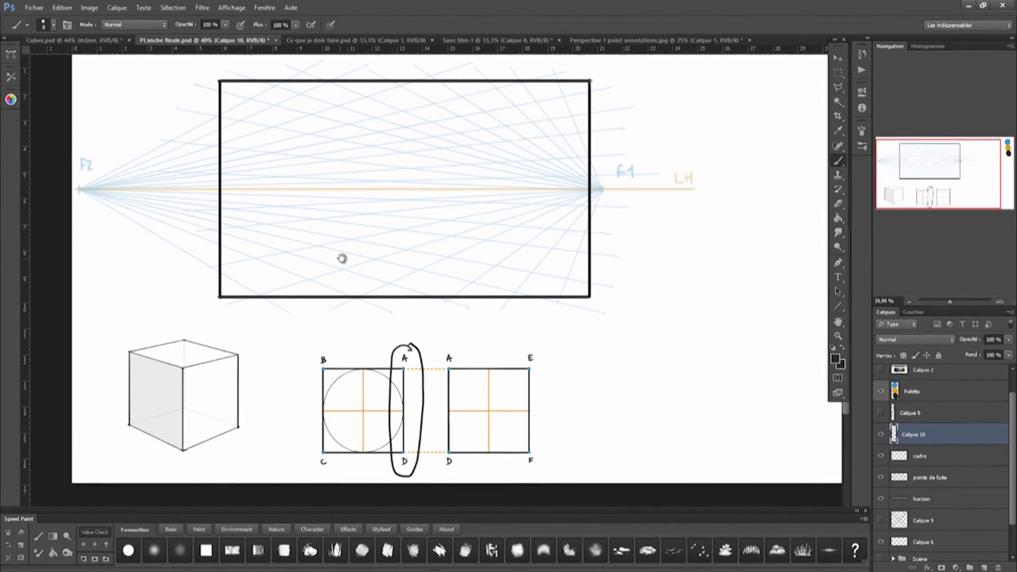
pyautogui.moveTo(341, 258); pyautogui.dragTo(348, 259)
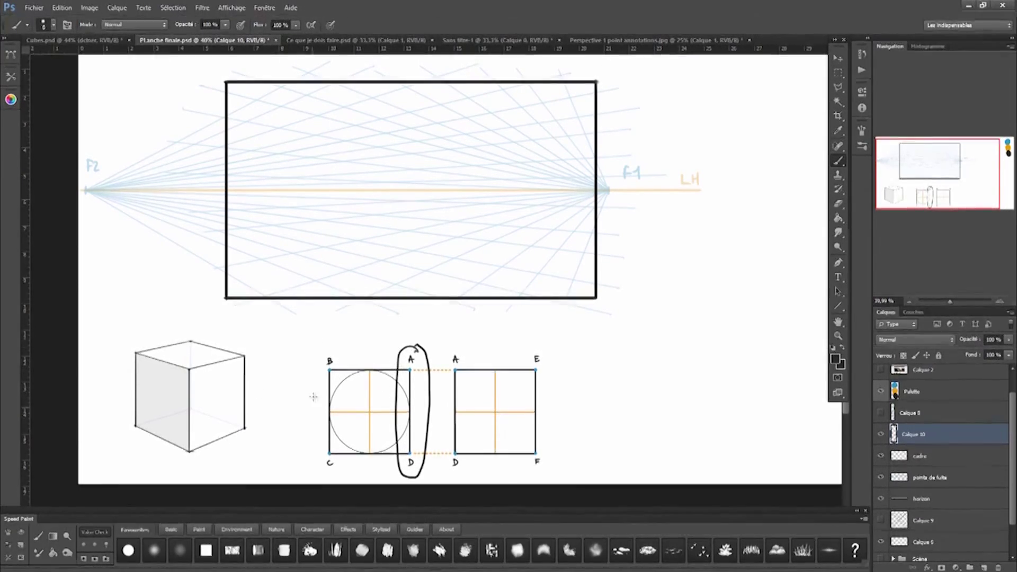
pyautogui.click(880, 435)
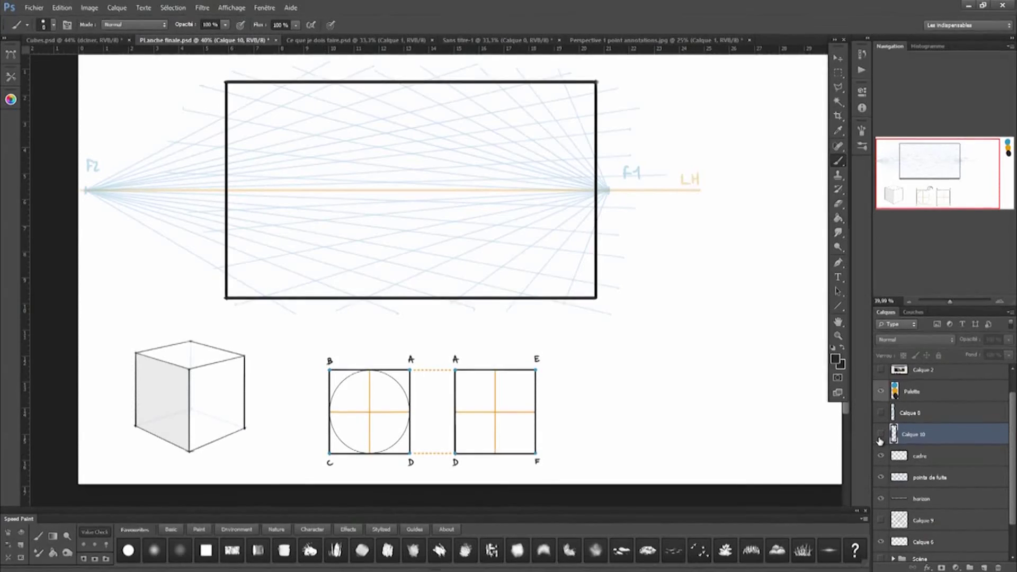
pyautogui.click(881, 436)
pyautogui.moveTo(384, 332); pyautogui.dragTo(436, 484)
pyautogui.press('Delete')
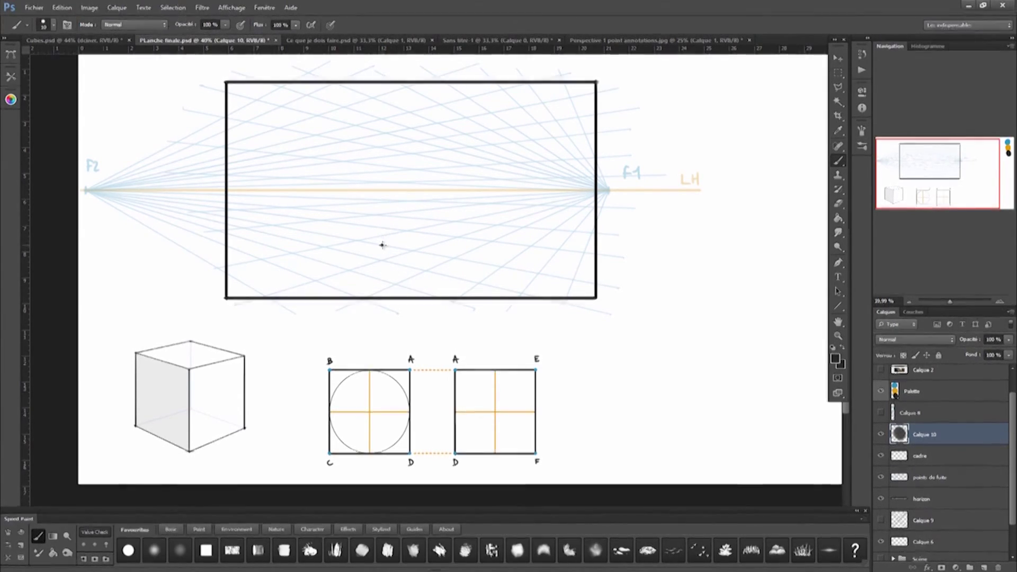
# Undo a trial horizontal line along the squares' base and draw a thick black vertical edge crossing the horizon inside the frame
pyautogui.moveTo(206, 453); pyautogui.dragTo(698, 454)
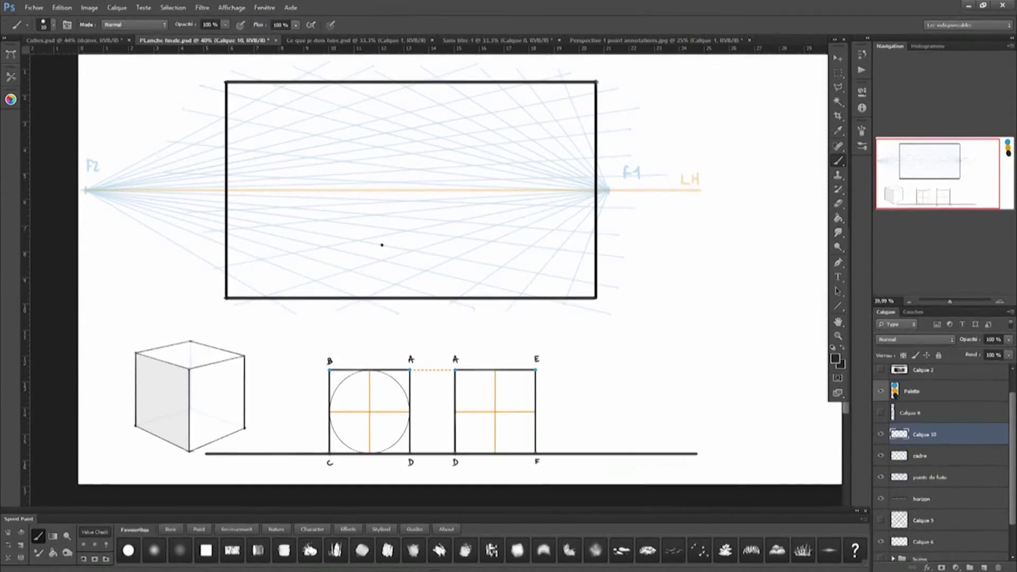
pyautogui.hotkey('ctrl', 'z')
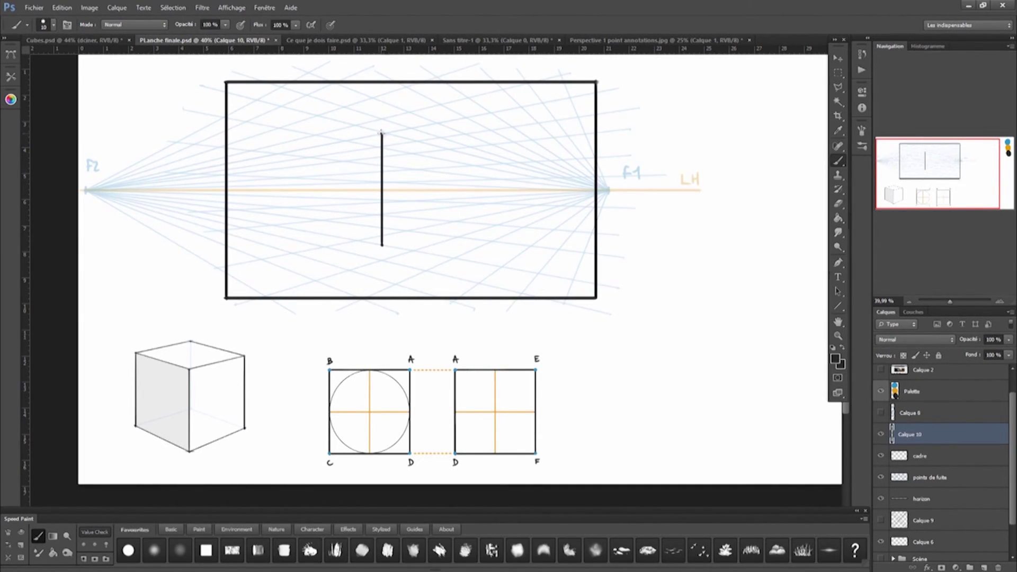
pyautogui.scroll(2, 390, 111)
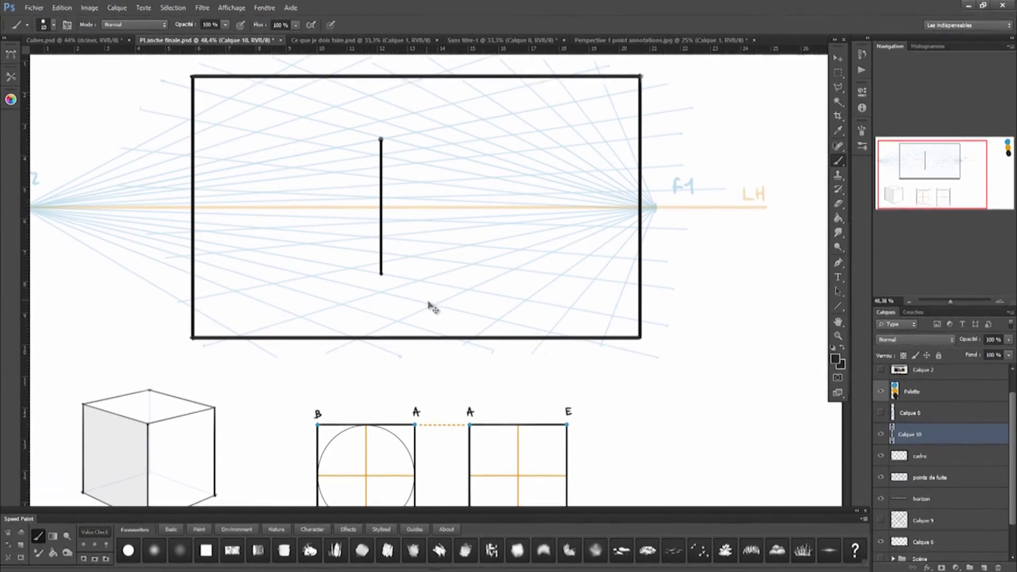
pyautogui.scroll(-1, 411, 380)
# Mark both ends of the vertical edge with blue dots sampled from corner A, and label them with circled black A and D
pyautogui.keyDown('alt'); pyautogui.click(413, 408); pyautogui.keyUp('alt')
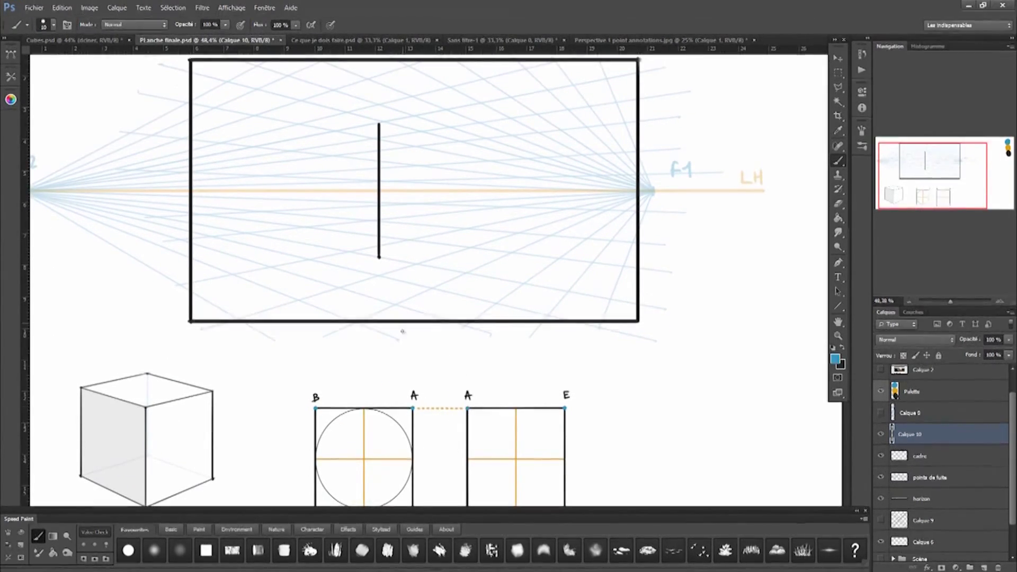
pyautogui.click(378, 124)
pyautogui.click(379, 257)
pyautogui.keyDown('alt'); pyautogui.click(379, 164); pyautogui.keyUp('alt')
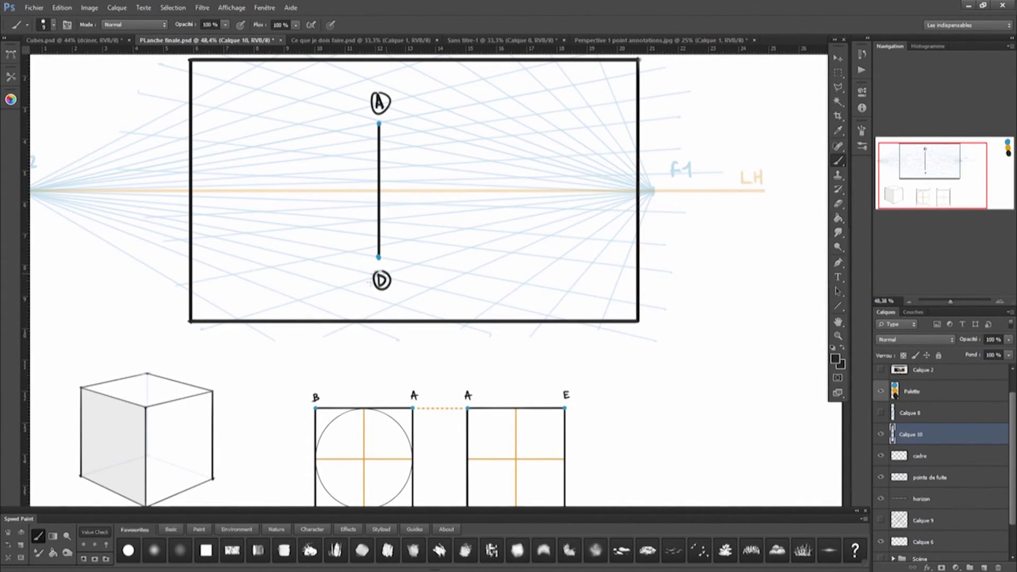
# Draw black arrows from A toward B above square ABCD and from D toward C below it
pyautogui.moveTo(354, 293)
pyautogui.mouseDown()
pyautogui.moveTo(376, 264)
pyautogui.moveTo(411, 300)
pyautogui.mouseUp()
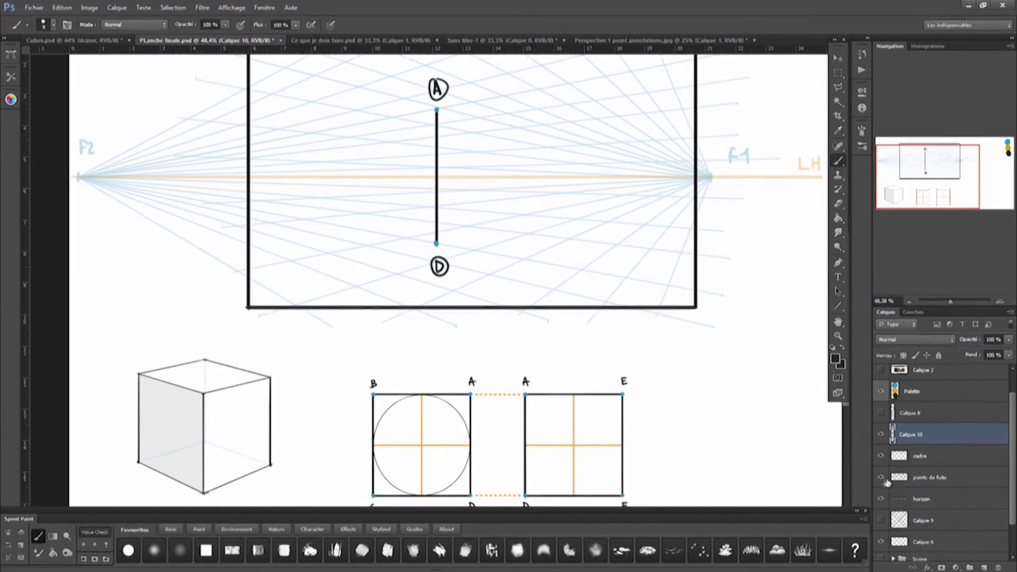
pyautogui.moveTo(421, 356)
pyautogui.mouseDown()
pyautogui.moveTo(420, 334)
pyautogui.moveTo(379, 317)
pyautogui.mouseUp()
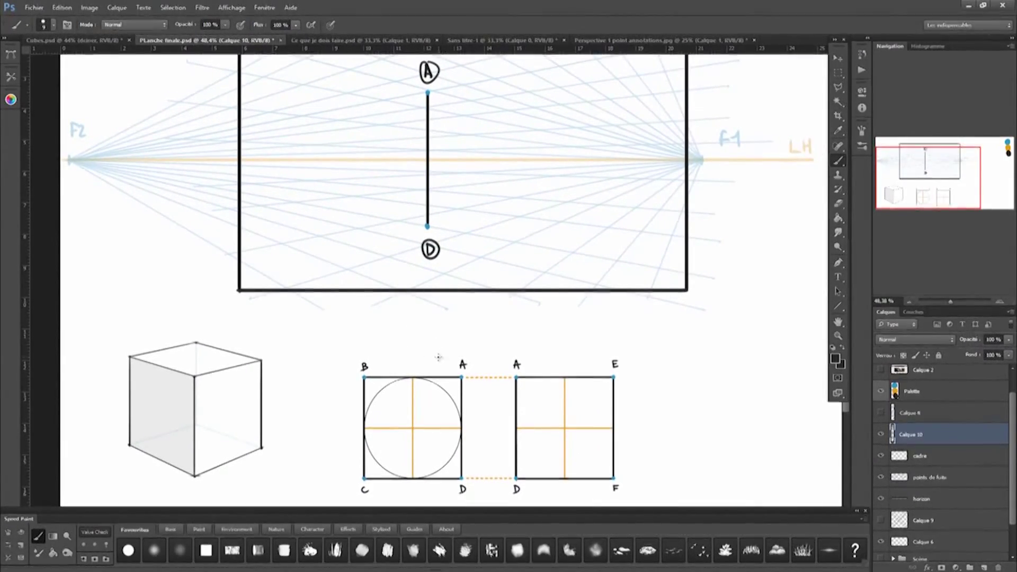
pyautogui.moveTo(450, 359); pyautogui.dragTo(383, 356)
pyautogui.hotkey('ctrl', 'z')
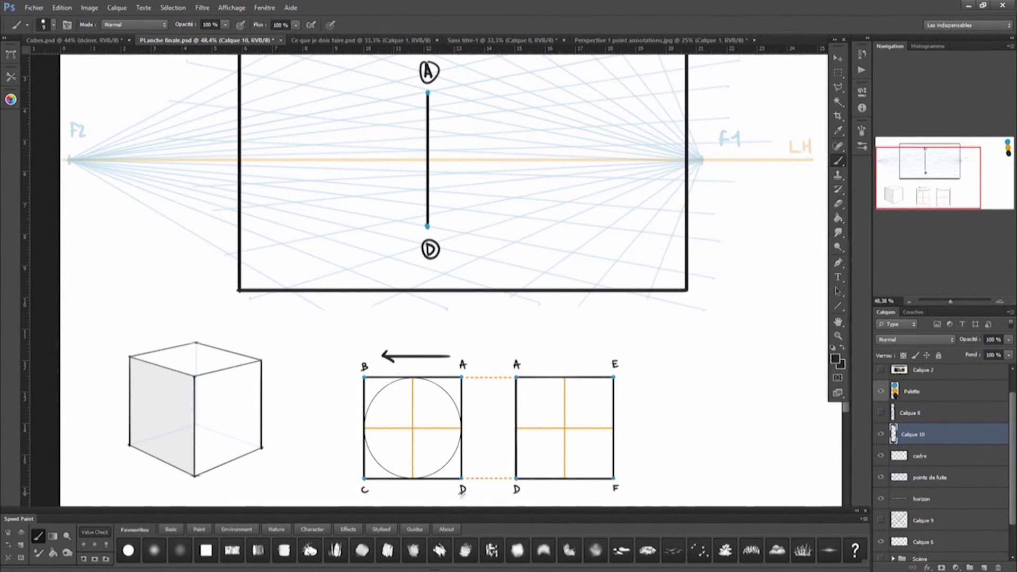
pyautogui.moveTo(444, 496)
pyautogui.mouseDown()
pyautogui.moveTo(382, 495)
pyautogui.moveTo(416, 495)
pyautogui.mouseUp()
pyautogui.hotkey('ctrl', 'z')
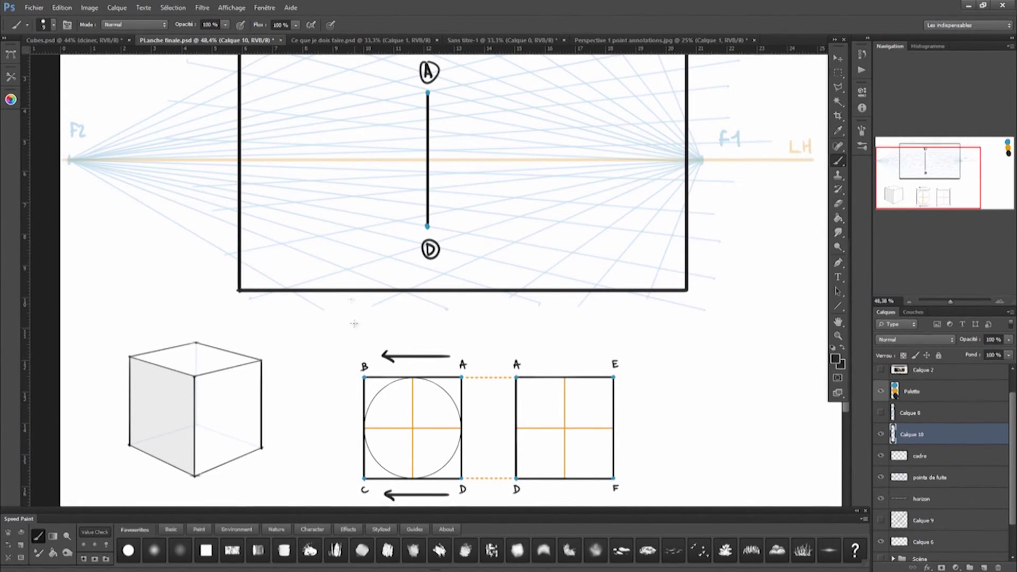
# Write F2 in black beside the reference cube
pyautogui.moveTo(305, 326); pyautogui.dragTo(313, 321)
pyautogui.moveTo(321, 270); pyautogui.dragTo(322, 285)
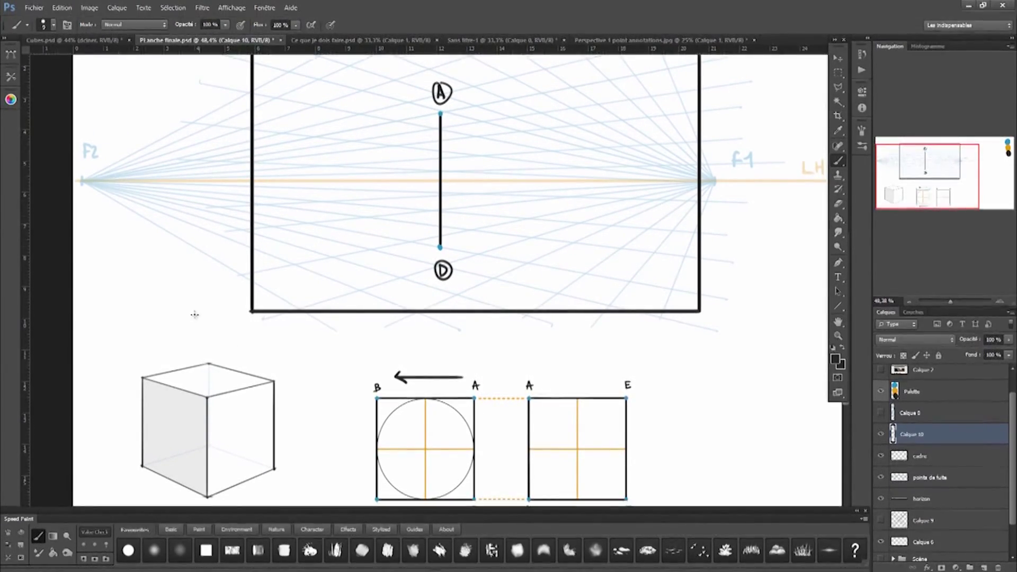
pyautogui.moveTo(295, 351); pyautogui.dragTo(305, 296)
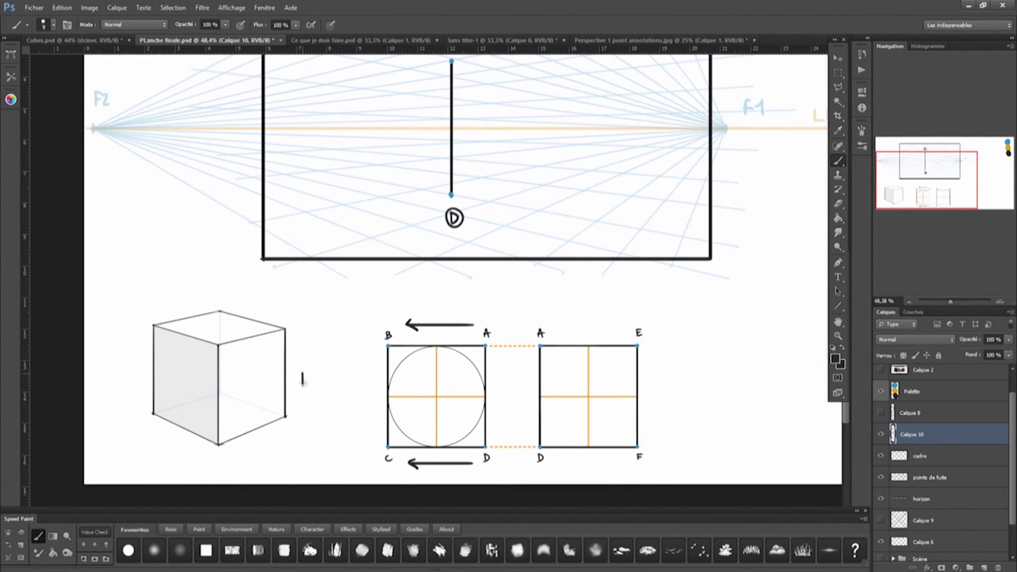
# Draw straight black lines from points A and D to vanishing point F2, adding small arrows pointing toward F2
pyautogui.scroll(3, 284, 249)
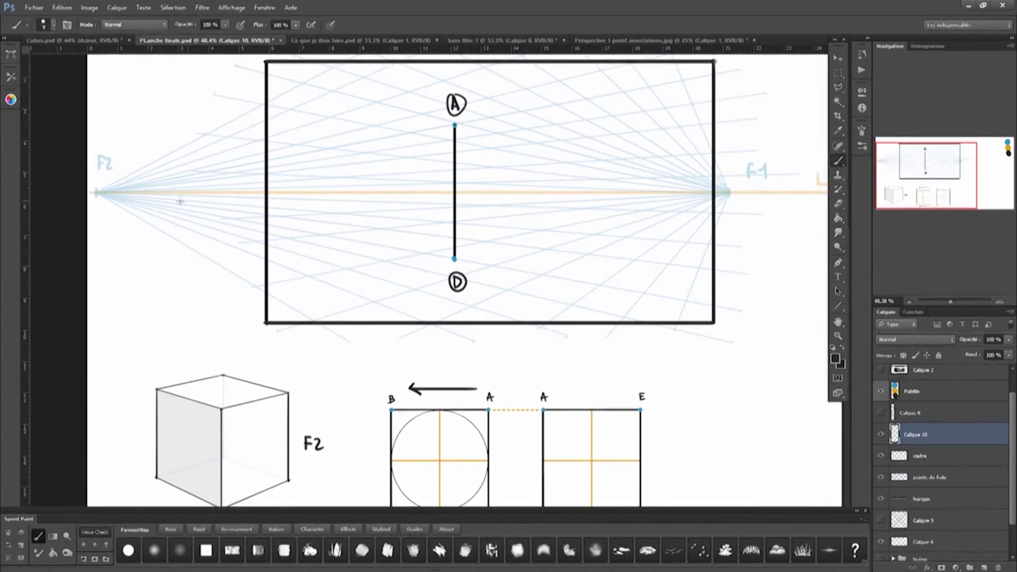
pyautogui.keyDown('shift'); pyautogui.click(96, 192); pyautogui.keyUp('shift')
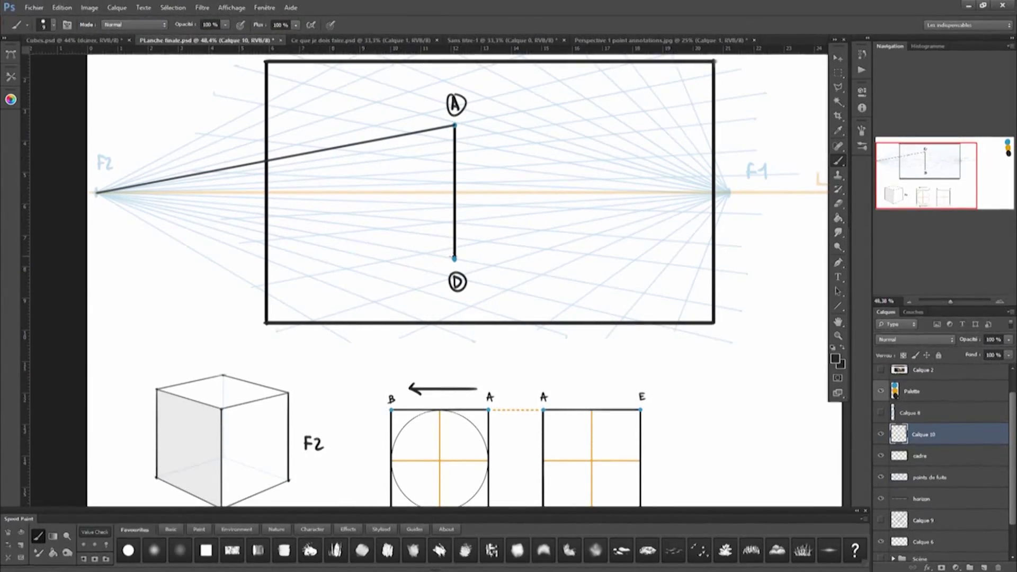
pyautogui.keyDown('shift'); pyautogui.click(455, 260); pyautogui.keyUp('shift')
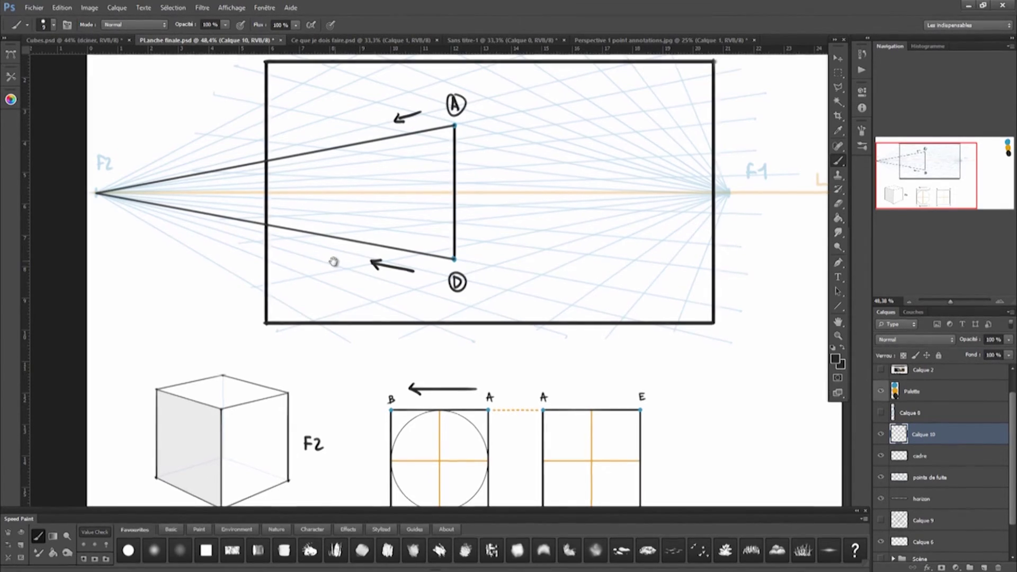
# Circle corners B and C of square ABCD in black, and undo both circles
pyautogui.moveTo(333, 262); pyautogui.dragTo(305, 291)
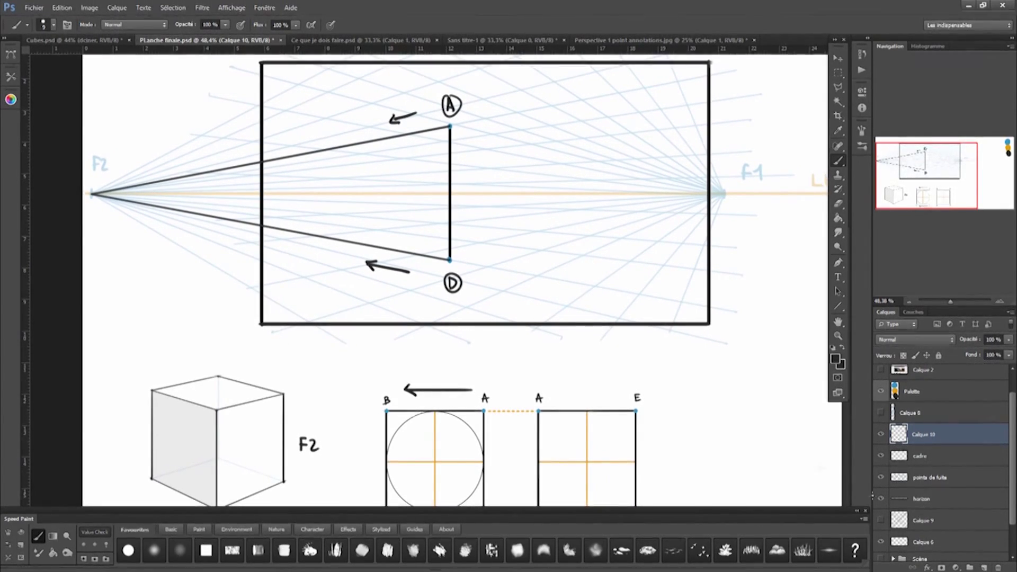
pyautogui.scroll(-3, 391, 287)
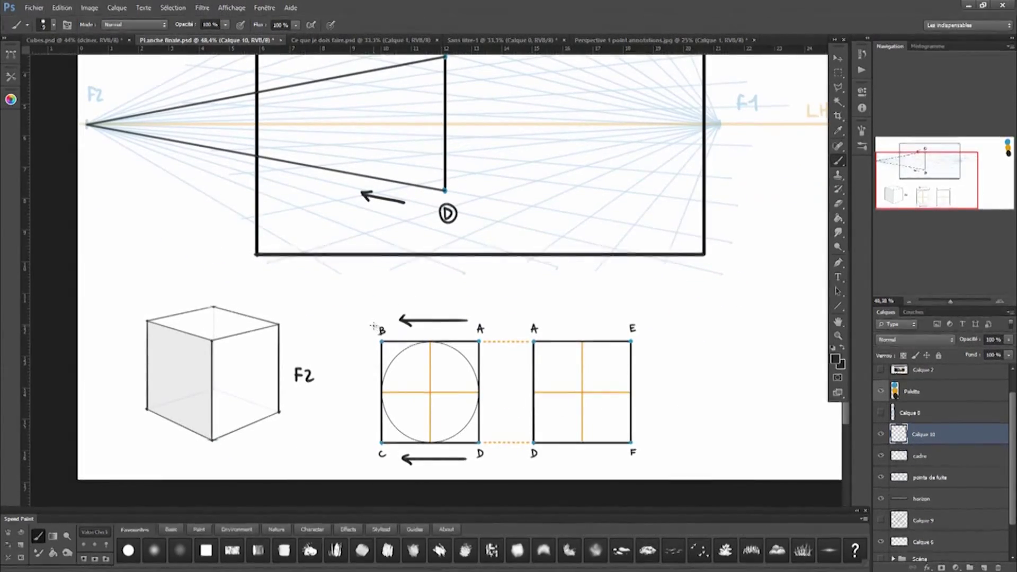
pyautogui.moveTo(381, 321); pyautogui.dragTo(378, 324)
pyautogui.moveTo(379, 433); pyautogui.dragTo(385, 448)
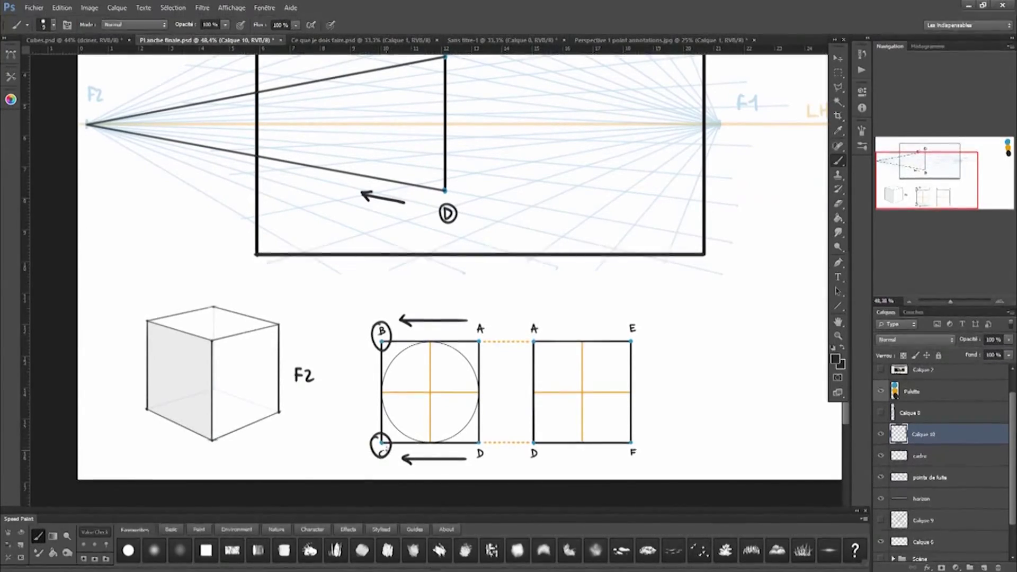
pyautogui.moveTo(325, 336); pyautogui.dragTo(354, 351)
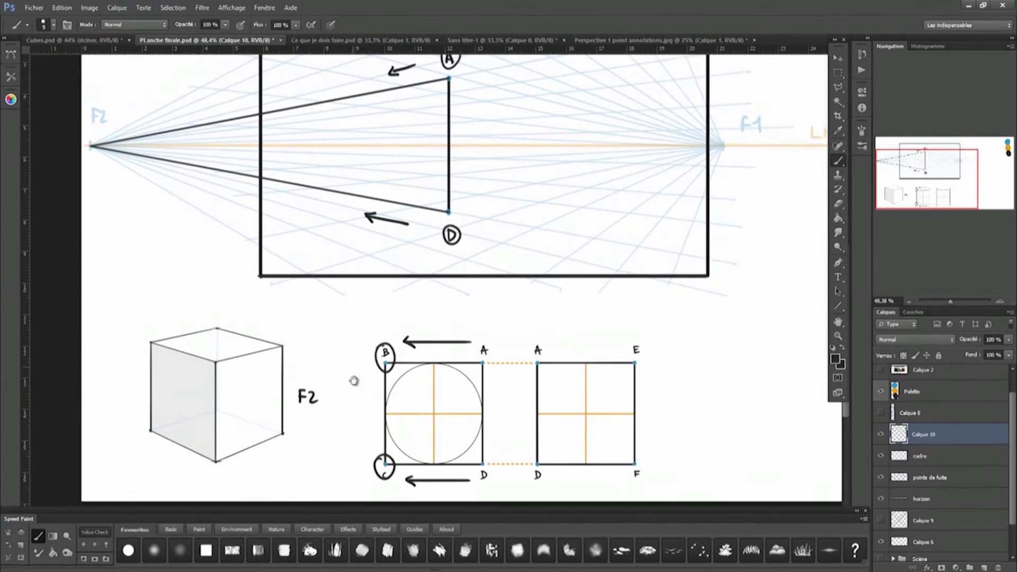
pyautogui.moveTo(334, 416); pyautogui.dragTo(328, 411)
pyautogui.hotkey('ctrl', 'z')
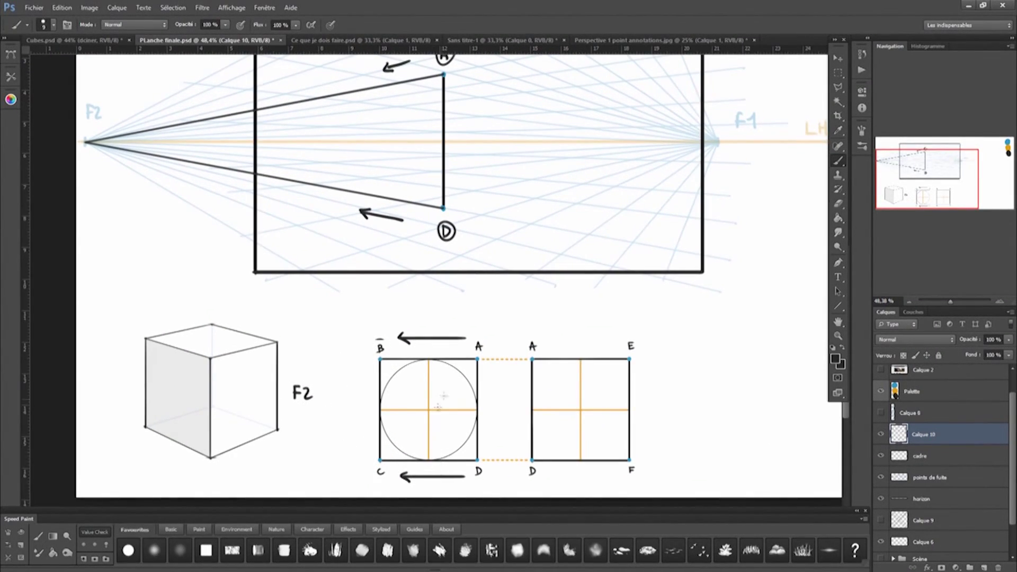
# Create a new layer directly above Calque 10 and sketch a freehand black ellipse between the two F2 lines beside edge AD
pyautogui.moveTo(357, 275); pyautogui.dragTo(362, 321)
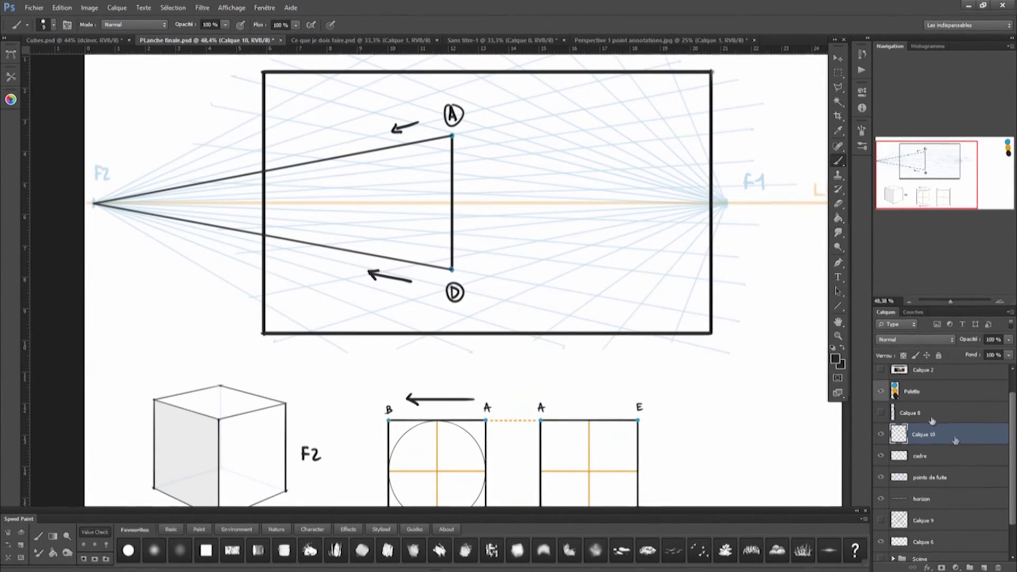
pyautogui.moveTo(453, 371); pyautogui.dragTo(443, 317)
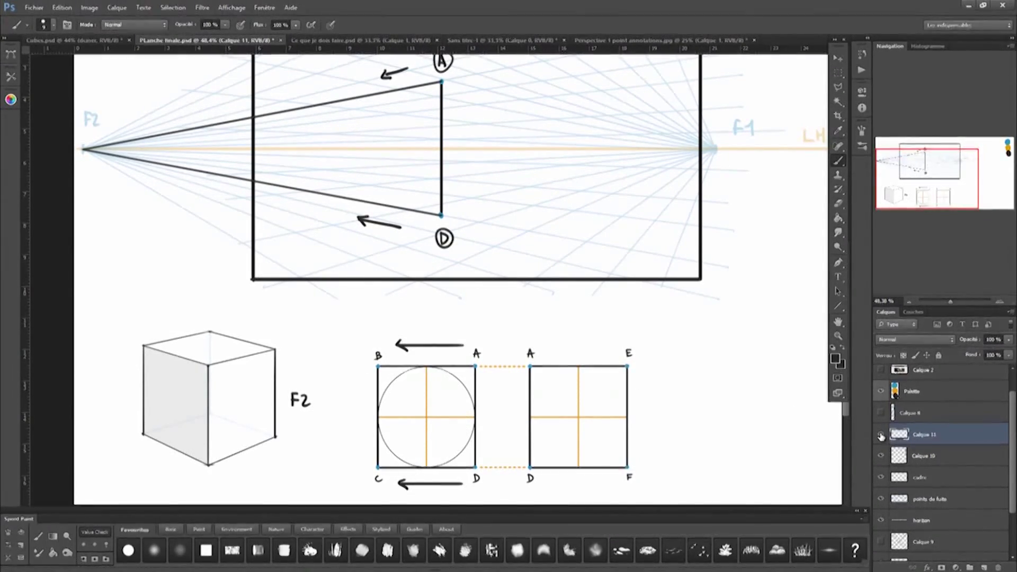
pyautogui.scroll(1, 370, 208)
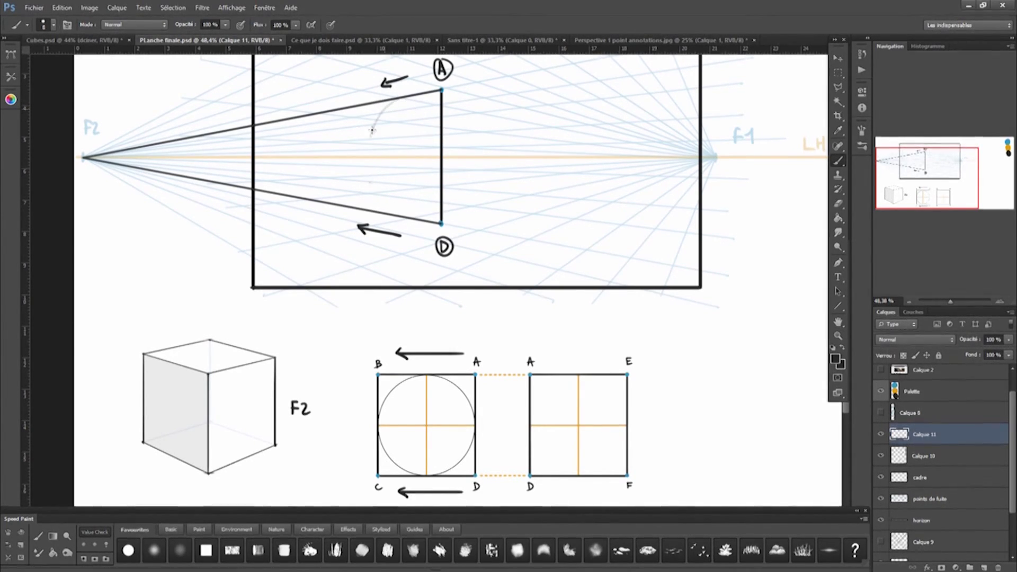
pyautogui.moveTo(395, 102)
pyautogui.mouseDown()
pyautogui.moveTo(378, 209)
pyautogui.moveTo(360, 224)
pyautogui.mouseUp()
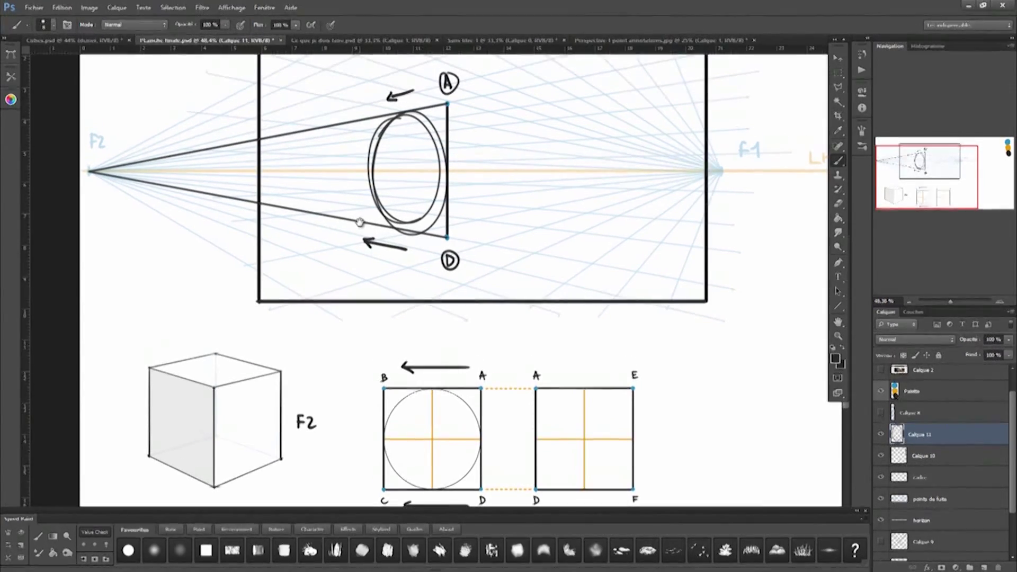
# Draw a circle about 629 px in diameter with the Ellipse tool inside the frame, between edge AD and F1
pyautogui.click(838, 306)
pyautogui.click(869, 326)
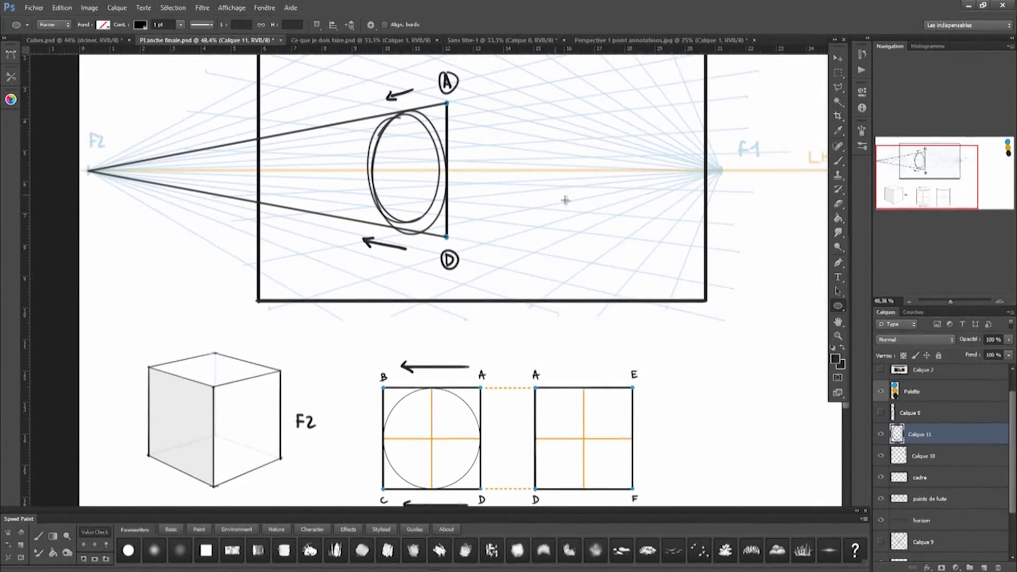
pyautogui.click(839, 308)
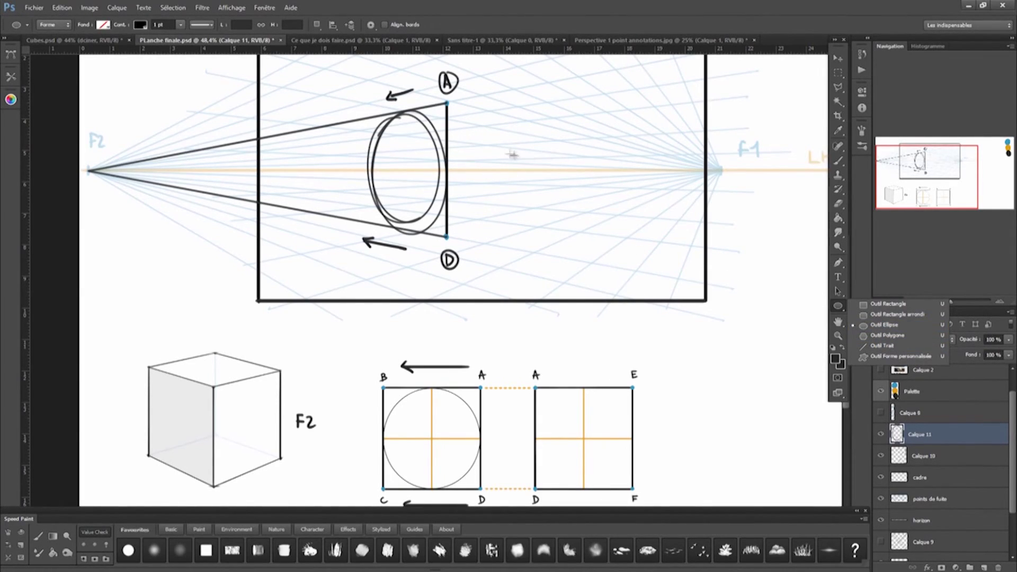
pyautogui.moveTo(487, 133); pyautogui.dragTo(649, 301)
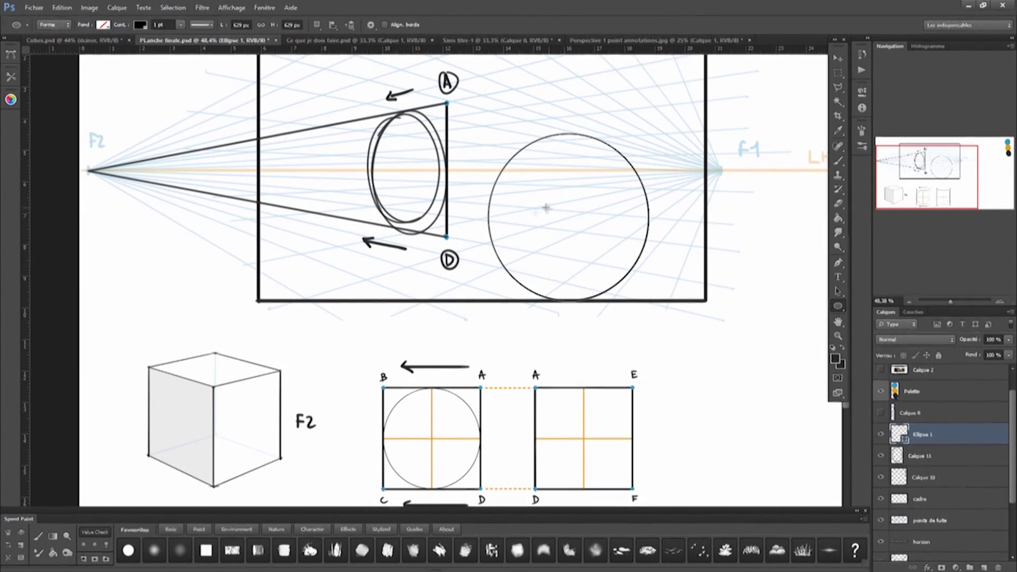
# Move the large circle onto edge AD and scale it proportionally to about 80.45% so its height matches AD
pyautogui.click(838, 59)
pyautogui.moveTo(527, 249); pyautogui.dragTo(463, 220)
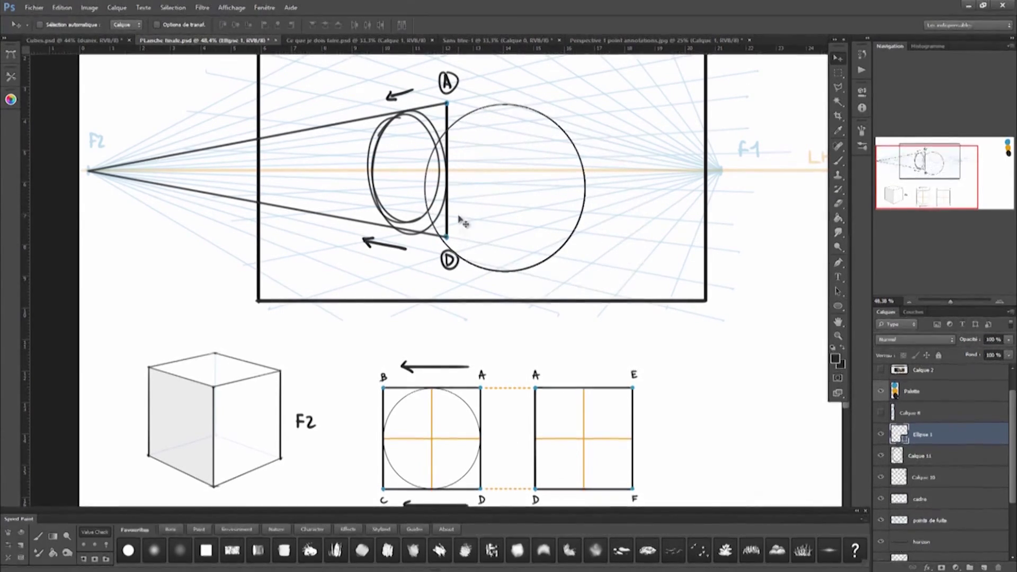
pyautogui.hotkey('ctrl', 't')
pyautogui.moveTo(512, 174); pyautogui.dragTo(364, 154)
pyautogui.moveTo(447, 269); pyautogui.dragTo(417, 216)
pyautogui.moveTo(383, 200); pyautogui.dragTo(456, 196)
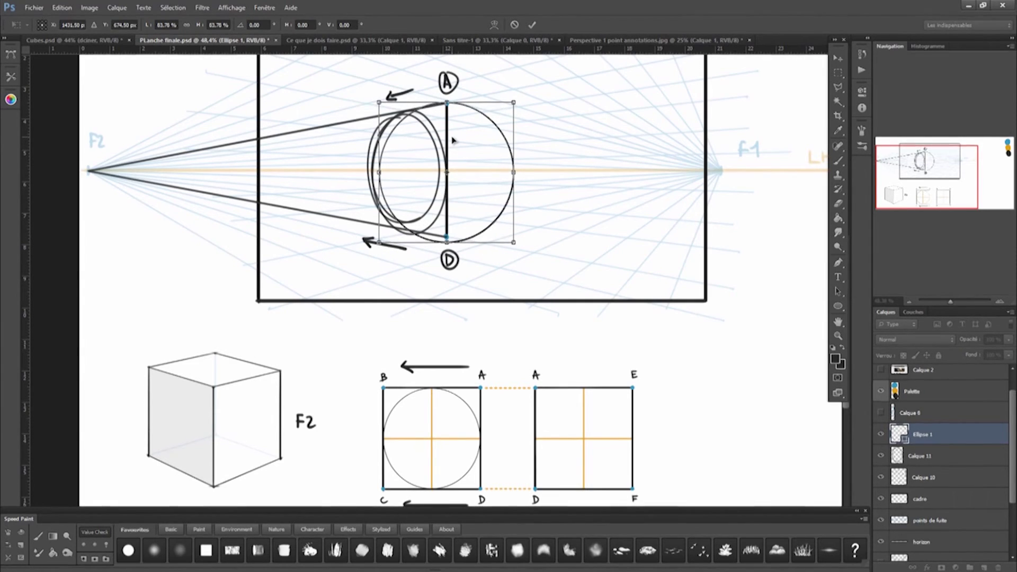
pyautogui.moveTo(513, 243); pyautogui.dragTo(509, 238)
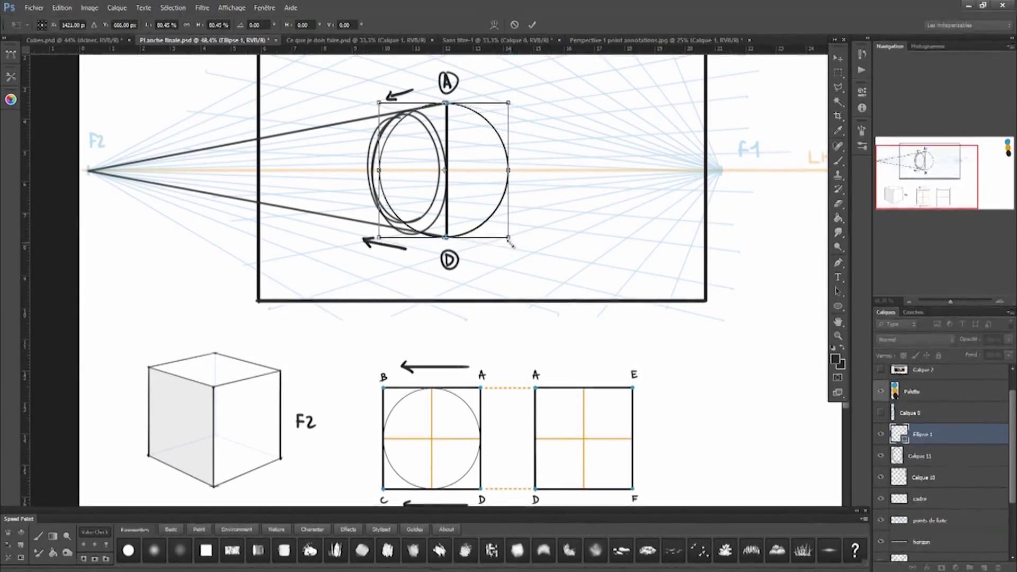
pyautogui.press('Return')
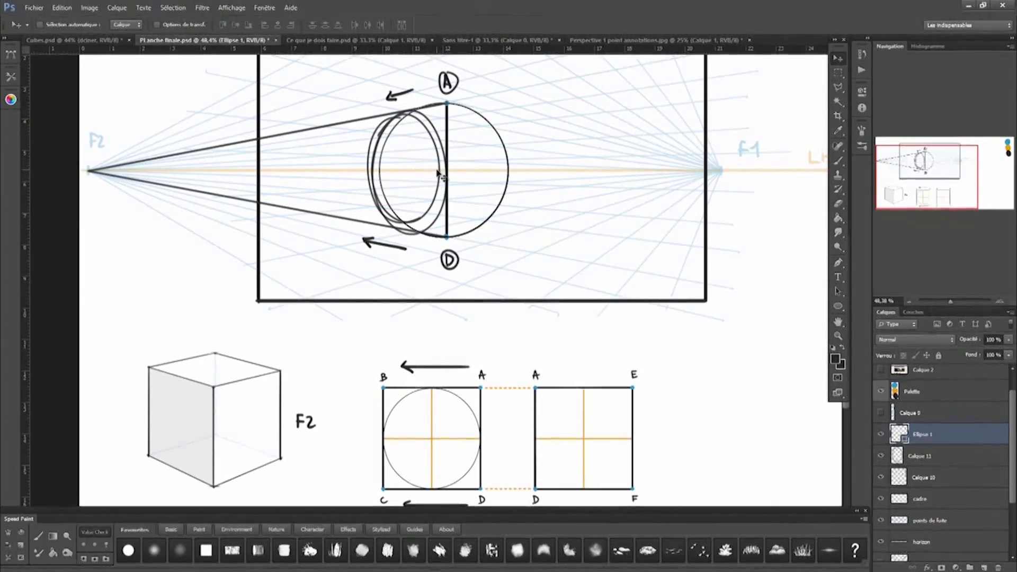
# Shift the circle against AD's F2 side, distort it to about 67% width between the two F2 lines, and hide sketch layer Calque 11
pyautogui.hotkey('ctrl', 'alt', 't')
pyautogui.moveTo(421, 174); pyautogui.dragTo(375, 170)
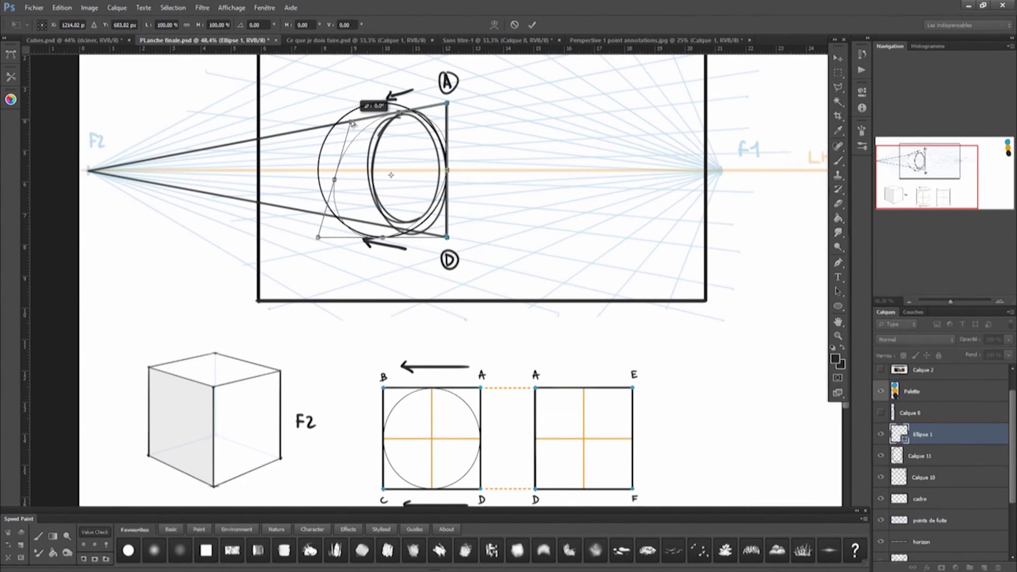
pyautogui.moveTo(323, 236); pyautogui.dragTo(362, 222)
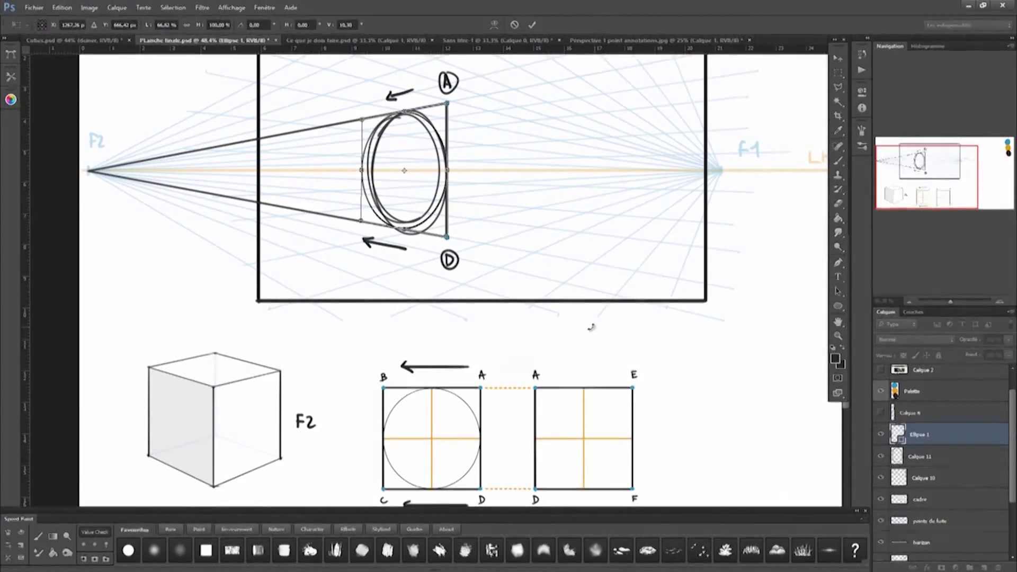
pyautogui.press('Return')
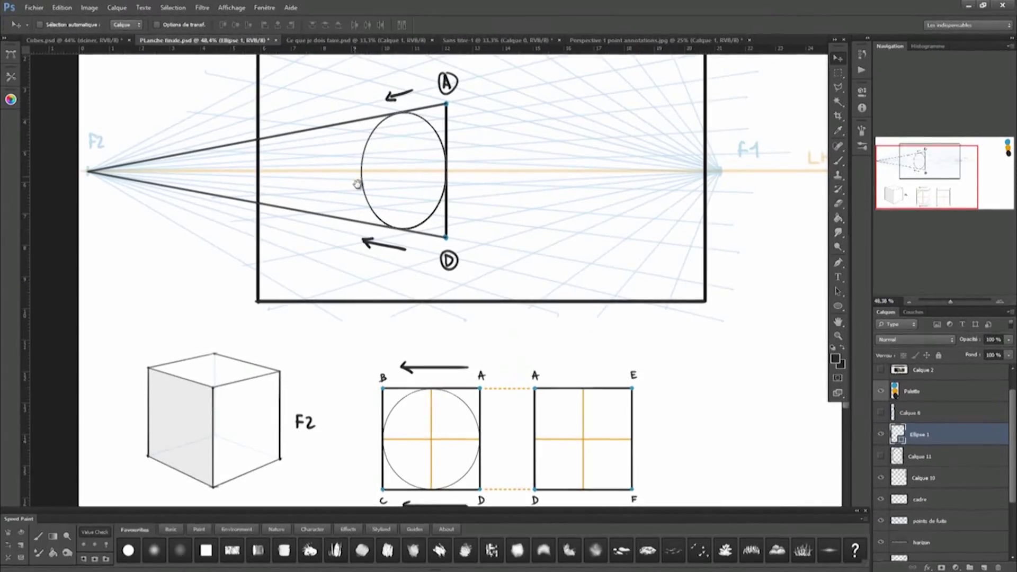
pyautogui.moveTo(357, 184); pyautogui.dragTo(360, 193)
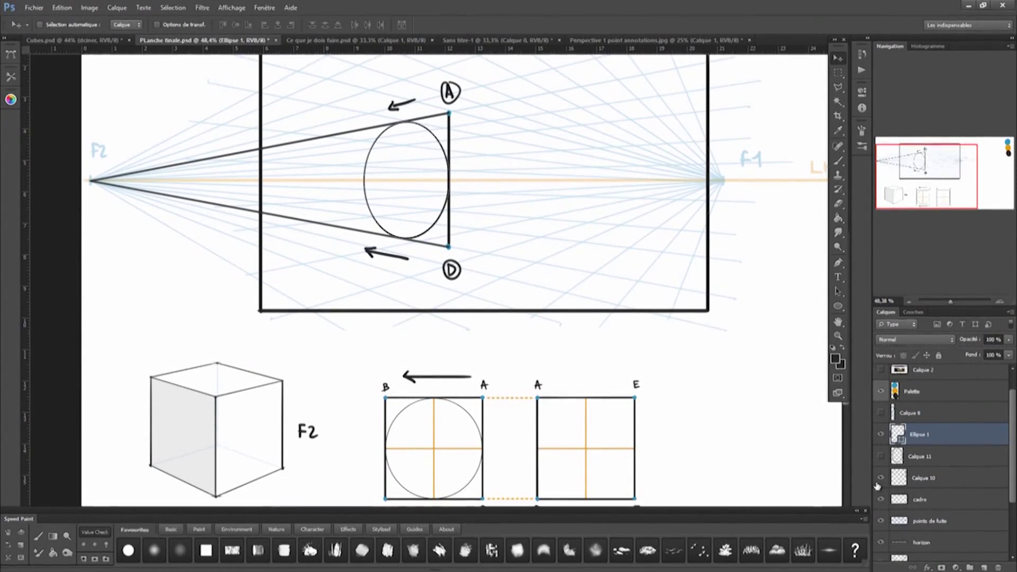